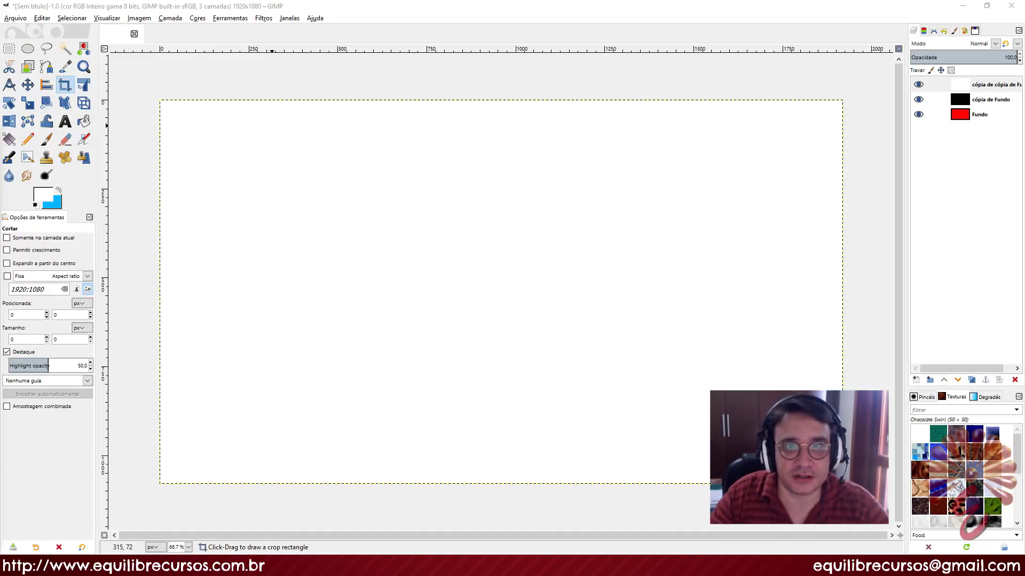
Draw a measuring line from the canvas's upper-left area with the Measure tool and reposition its end point to compare distances and angles, finishing about 1386 px long
{"action": "left_click", "coordinate": [9, 85]}
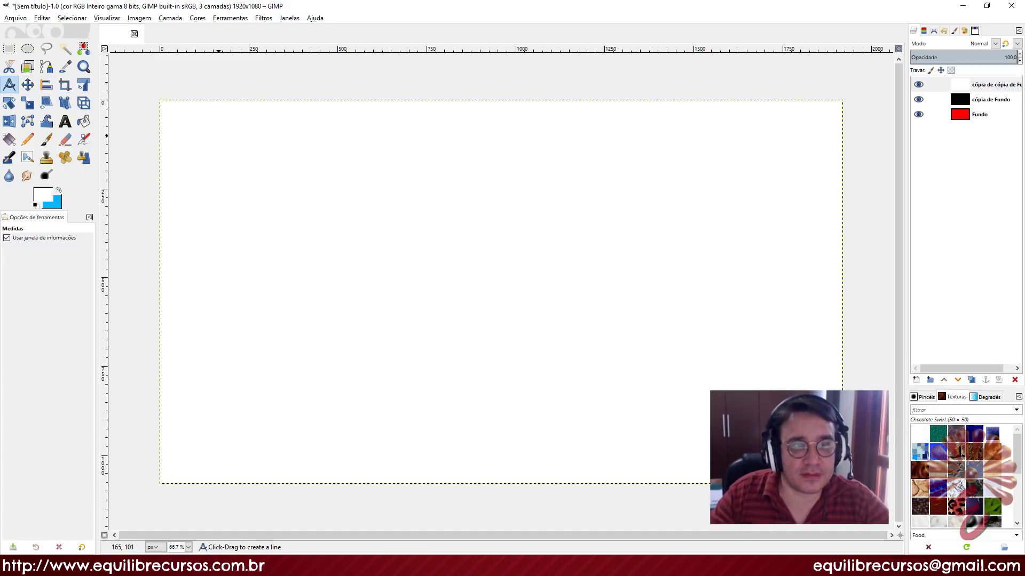
{"action": "mouse_move", "coordinate": [219, 135]}
{"action": "left_mouse_down"}
{"action": "mouse_move", "coordinate": [290, 213]}
{"action": "mouse_move", "coordinate": [334, 293]}
{"action": "mouse_move", "coordinate": [306, 373]}
{"action": "left_mouse_up"}
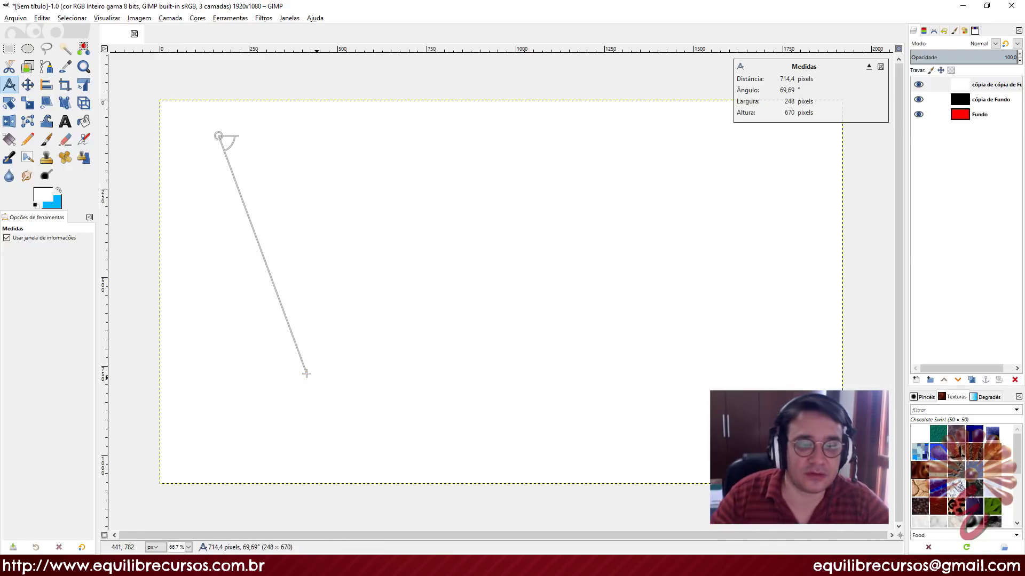
{"action": "left_click_drag", "start_coordinate": [306, 373], "coordinate": [270, 267]}
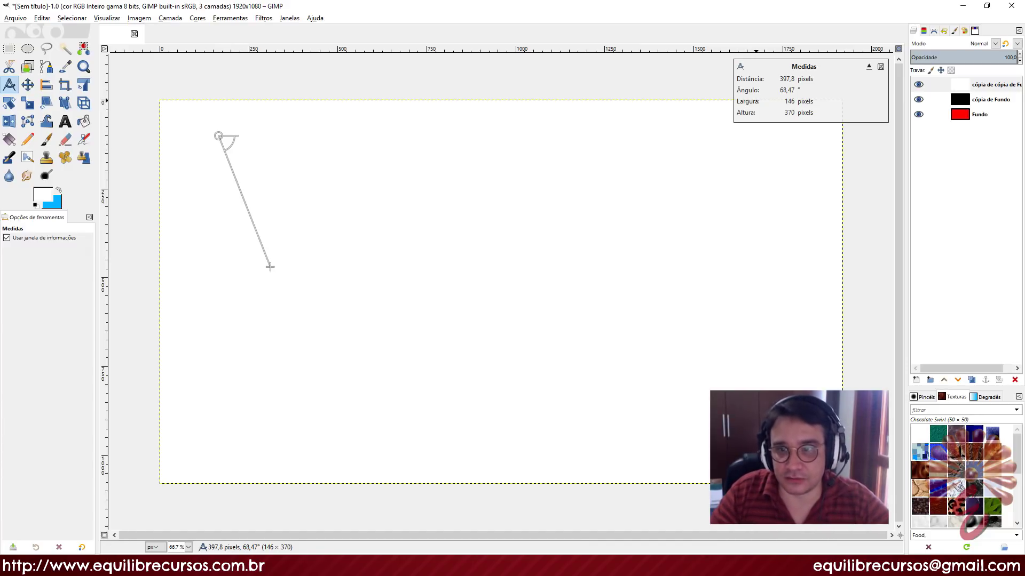
{"action": "left_click_drag", "start_coordinate": [270, 267], "coordinate": [297, 369]}
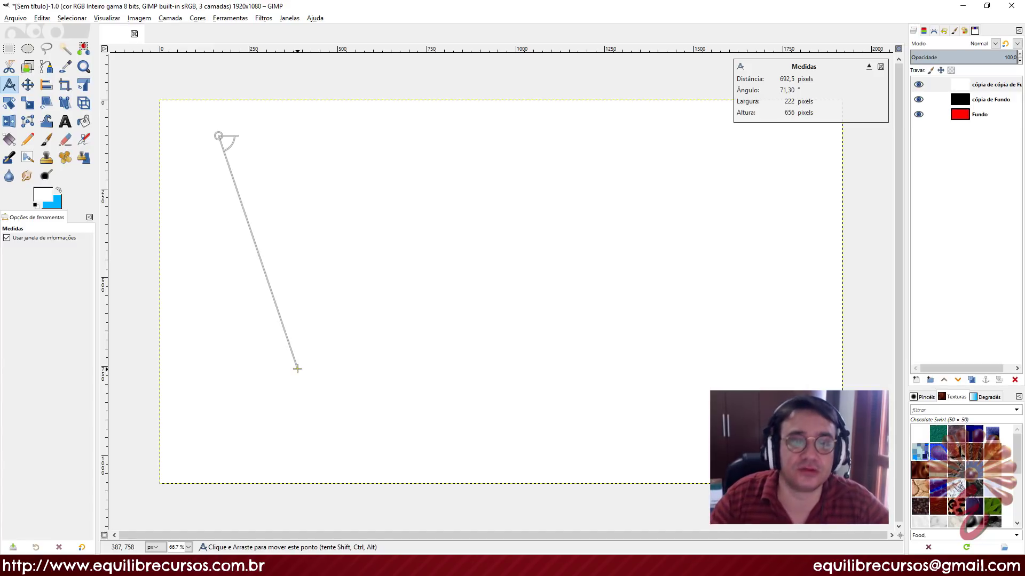
{"action": "left_click_drag", "start_coordinate": [297, 369], "coordinate": [652, 368]}
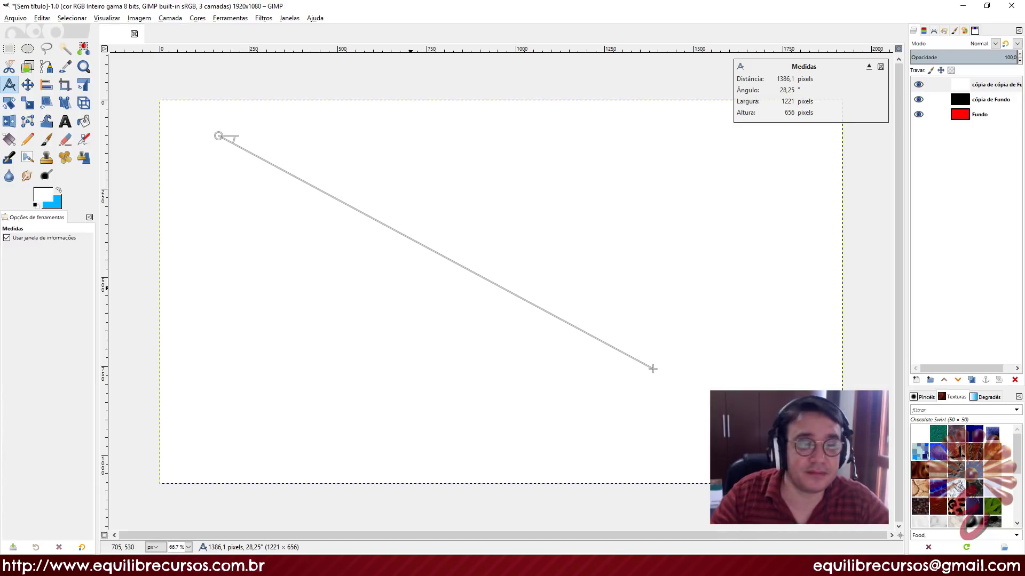
{"action": "left_click", "coordinate": [7, 238]}
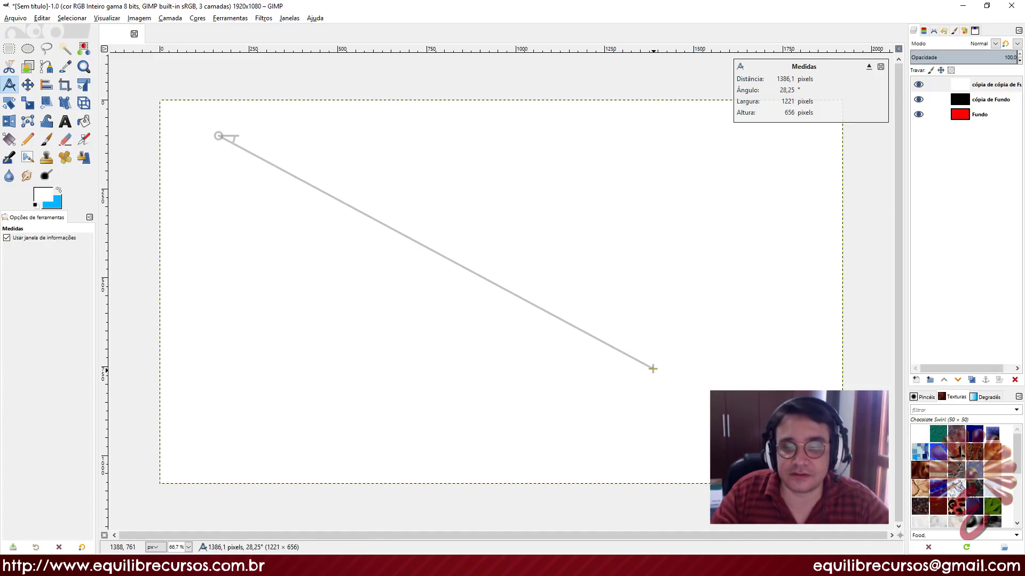
Shorten the measuring line to about 547 px and place a horizontal and a vertical guide through its end point, one after the other
{"action": "left_click_drag", "start_coordinate": [653, 368], "coordinate": [403, 157]}
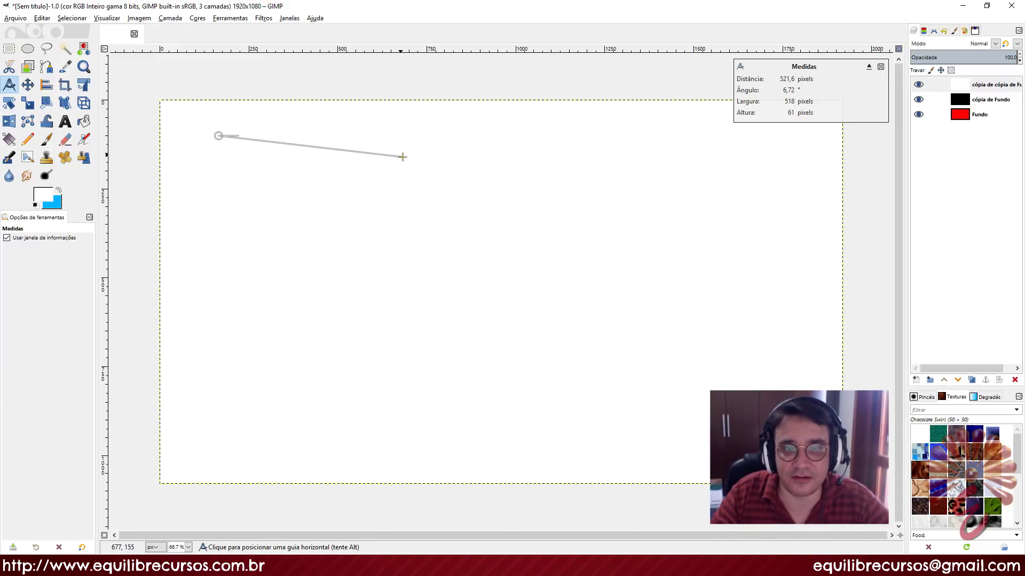
{"action": "left_click_drag", "start_coordinate": [402, 157], "coordinate": [377, 247]}
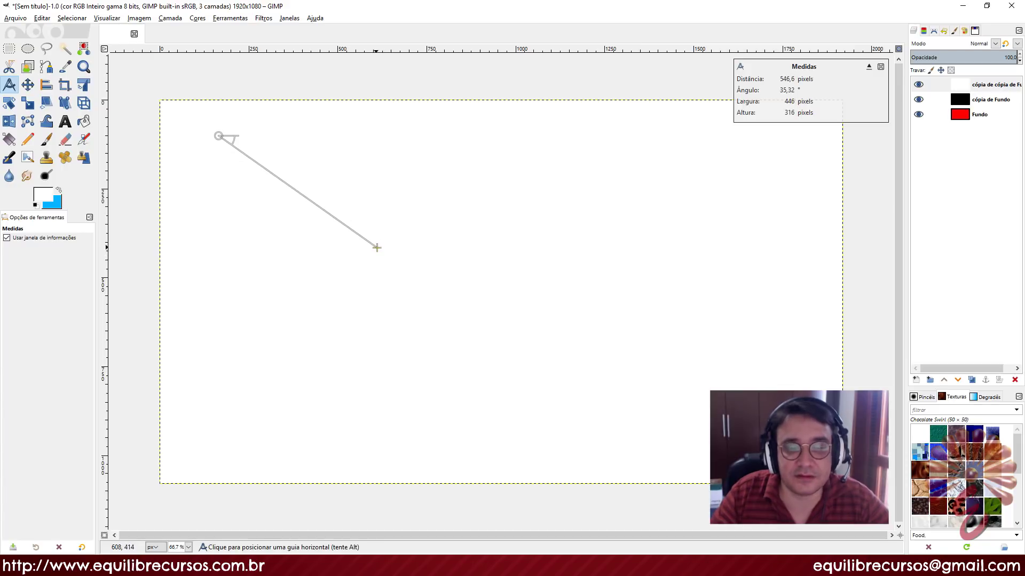
{"action": "left_click", "coordinate": [377, 247], "text": "ctrl"}
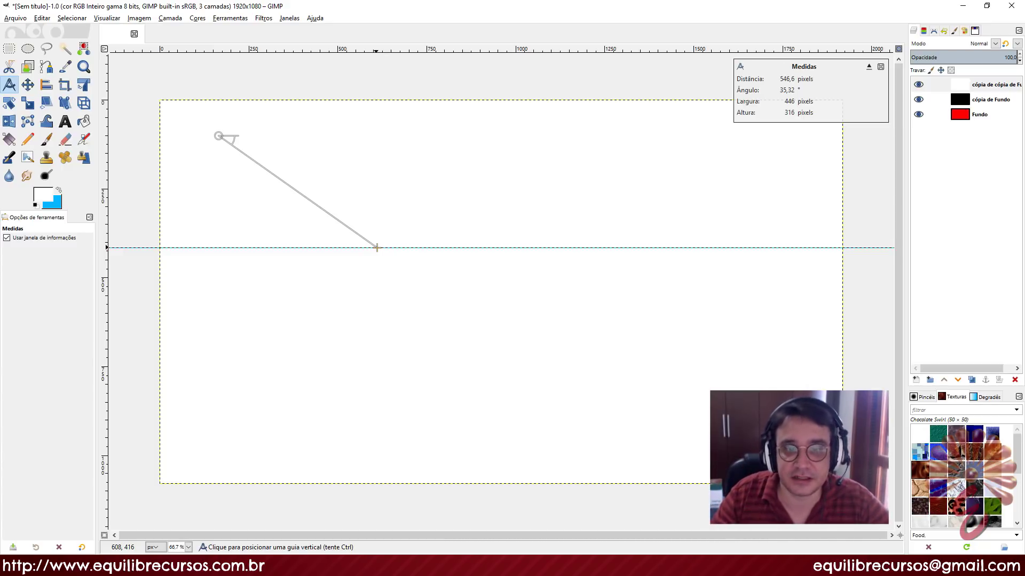
{"action": "left_click", "coordinate": [377, 248]}
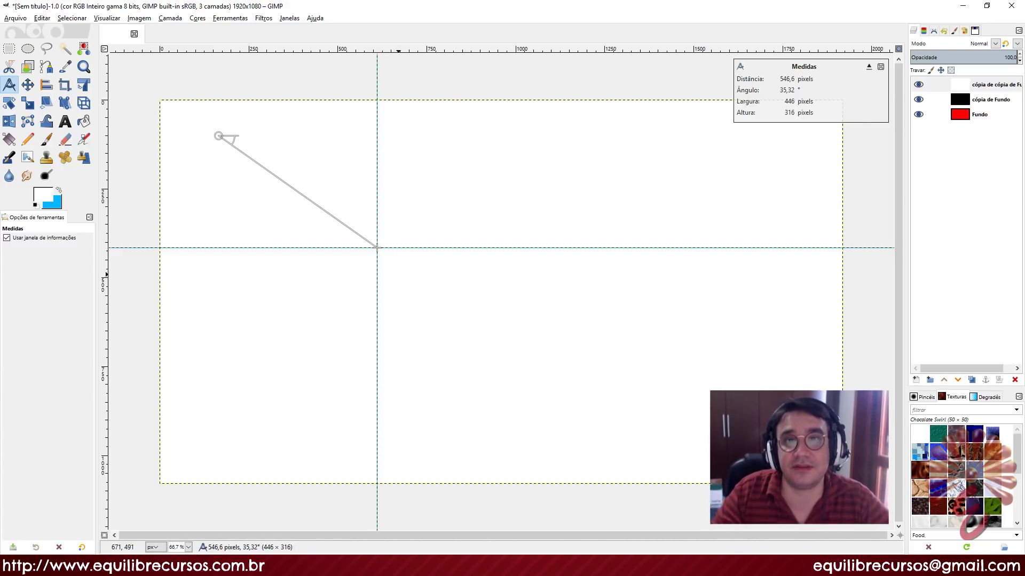
Extend the measuring line to about 876 px and add a horizontal and a vertical guide through its end point in one action
{"action": "left_click_drag", "start_coordinate": [376, 248], "coordinate": [472, 316]}
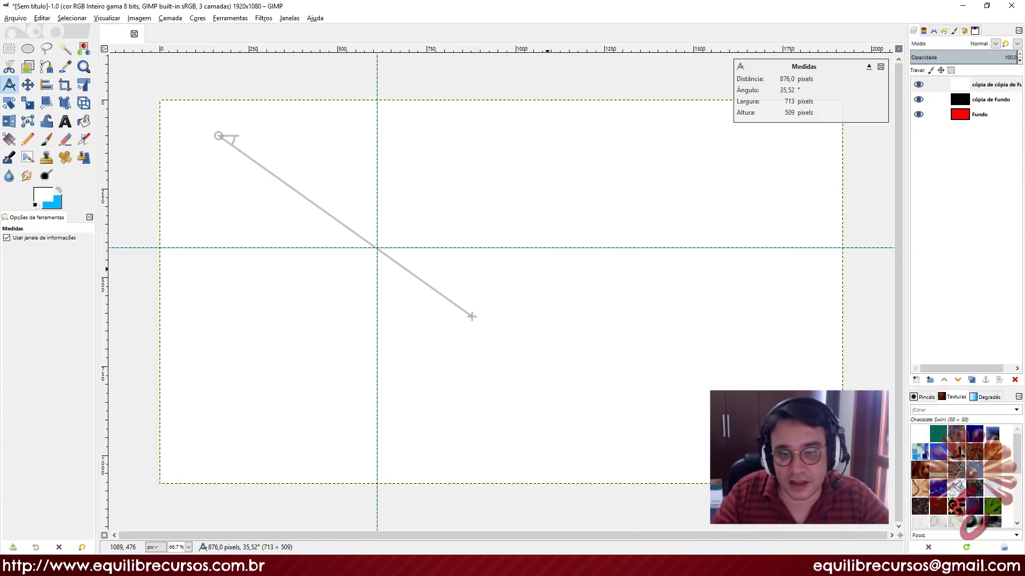
{"action": "key", "text": "alt"}
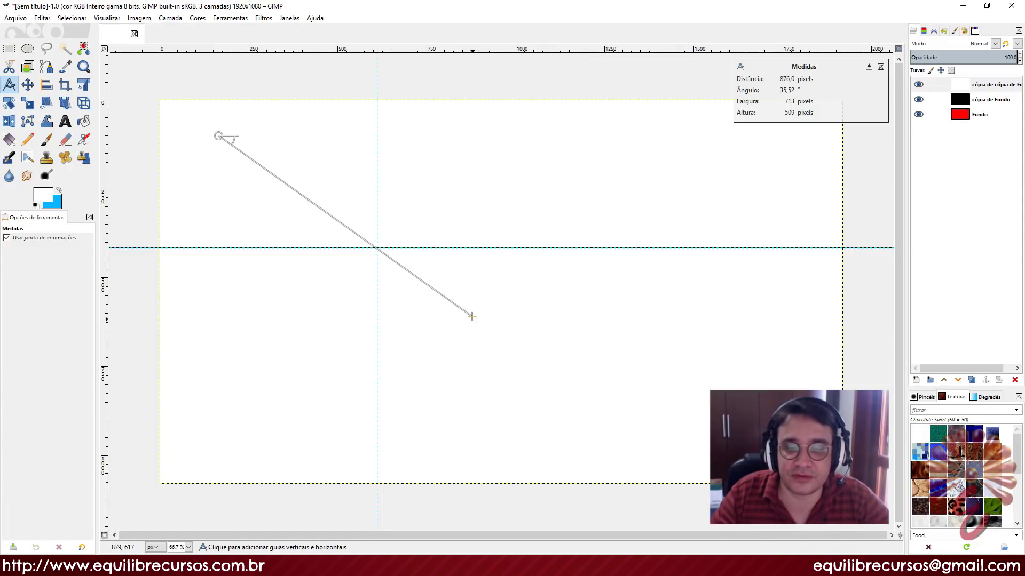
{"action": "left_click", "coordinate": [471, 317], "text": "ctrl+alt"}
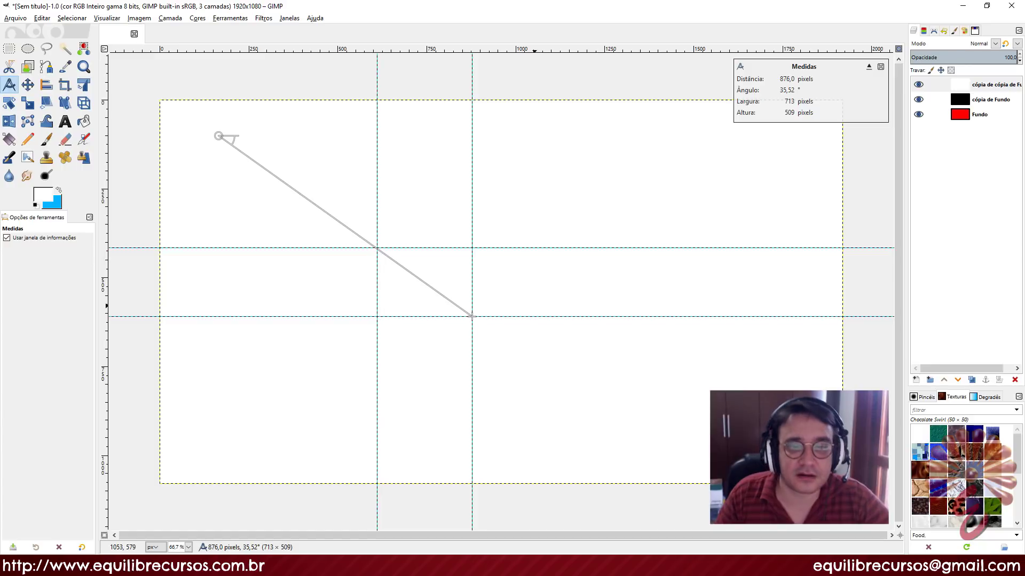
Undo all the placed guides and shorten the measuring line to about 367 px
{"action": "key", "text": "ctrl+z"}
{"action": "key", "text": "ctrl+z"}
{"action": "key", "text": "ctrl+z"}
{"action": "key", "text": "ctrl+z"}
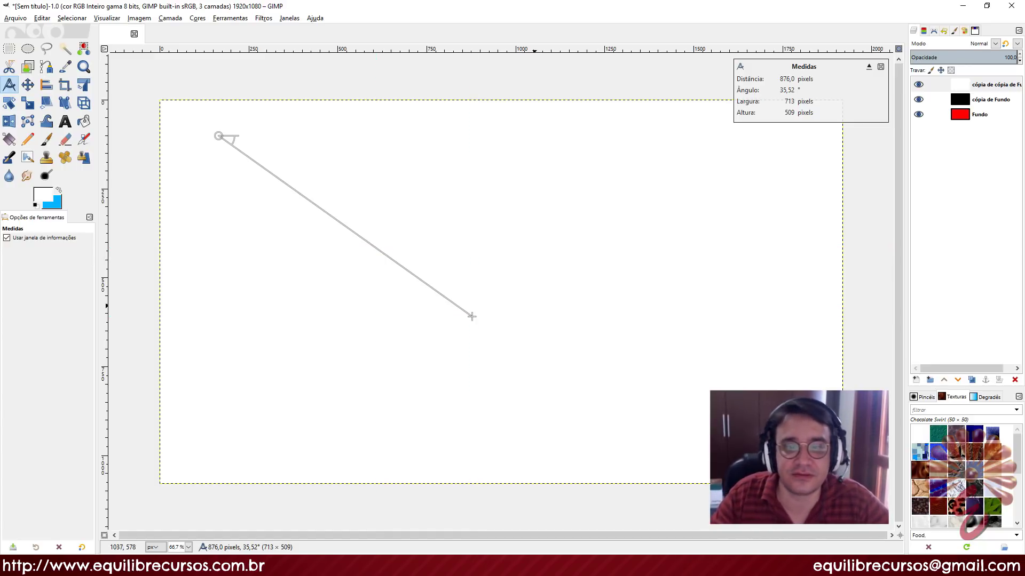
{"action": "left_click_drag", "start_coordinate": [471, 317], "coordinate": [274, 253]}
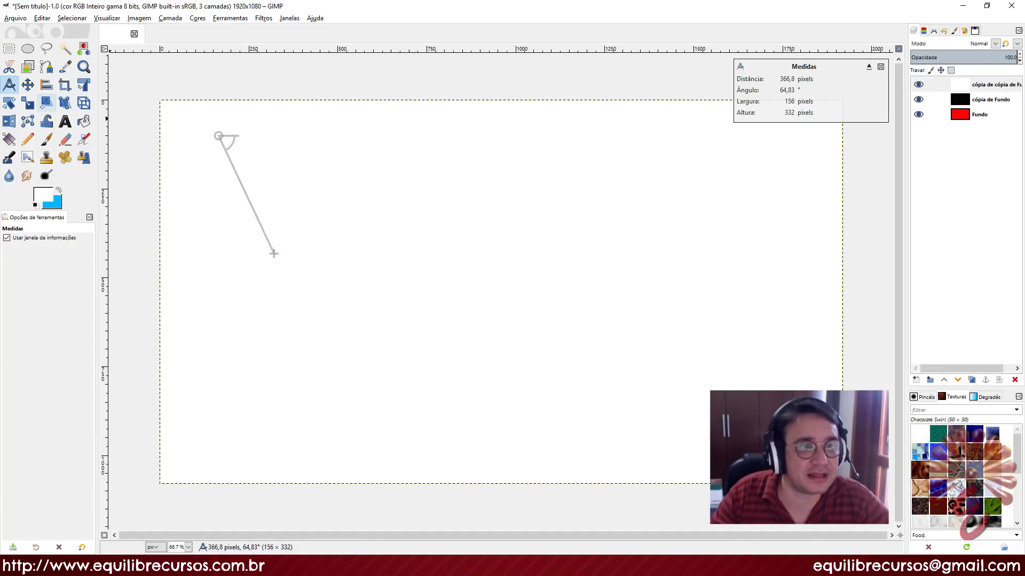
Move the white top layer slightly down and to the right with the Move tool
{"action": "left_click", "coordinate": [27, 85]}
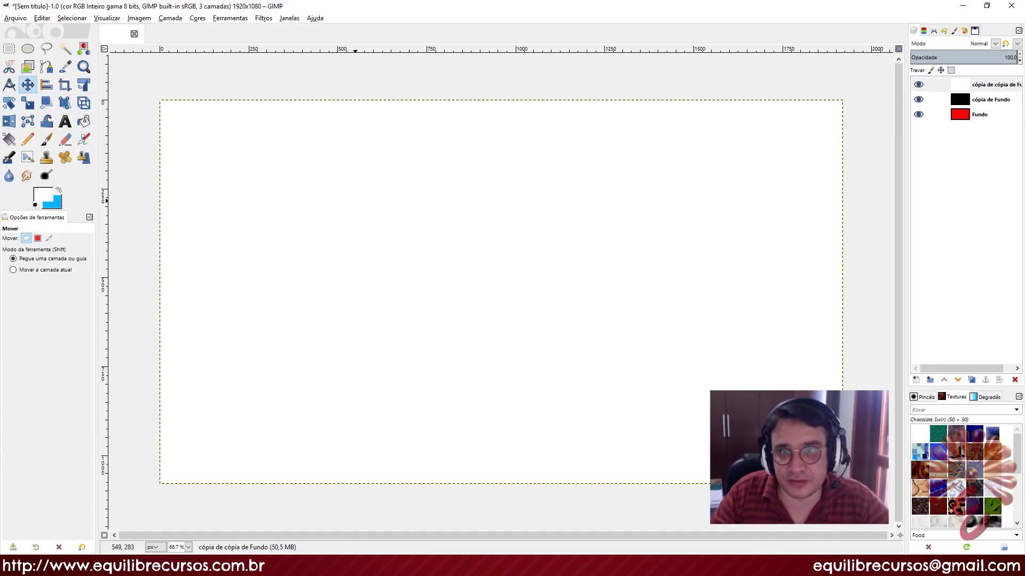
{"action": "left_click_drag", "start_coordinate": [356, 201], "coordinate": [513, 307]}
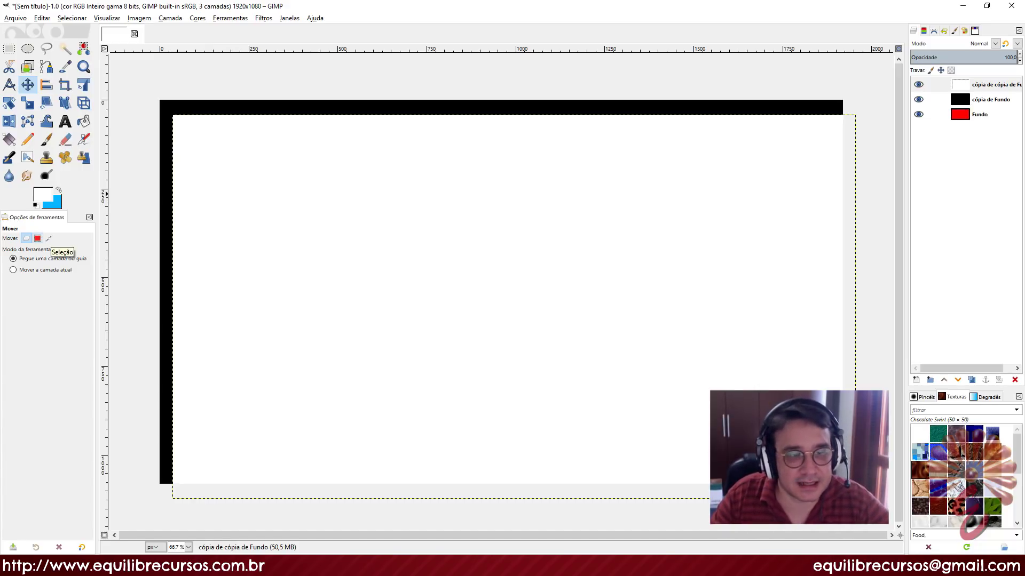
Make a rectangular selection of about 663 × 614 px on the white layer and shift its outline down and right with the Move tool in selection mode
{"action": "left_click", "coordinate": [37, 238]}
{"action": "left_click", "coordinate": [9, 48]}
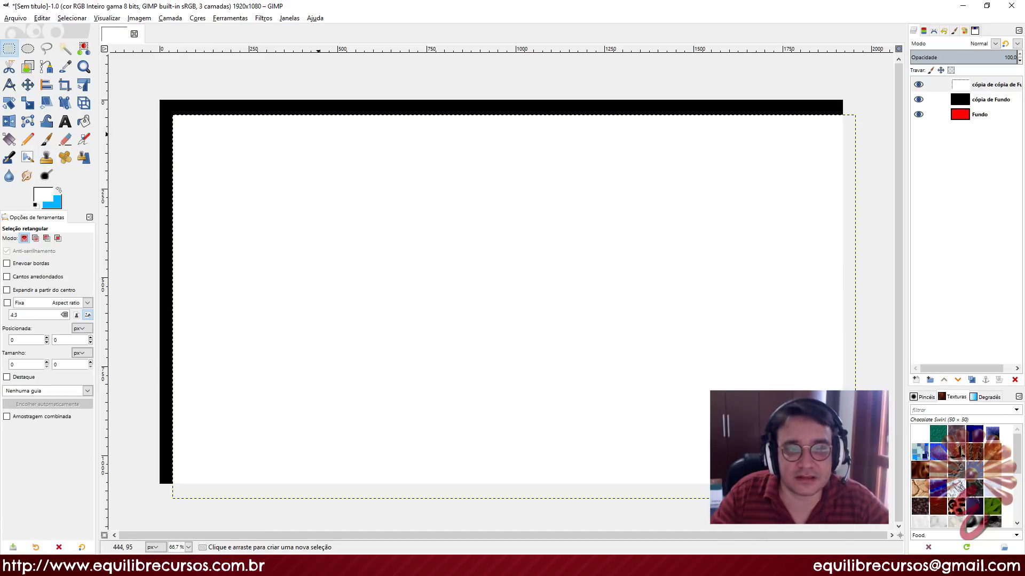
{"action": "left_click_drag", "start_coordinate": [317, 140], "coordinate": [494, 315]}
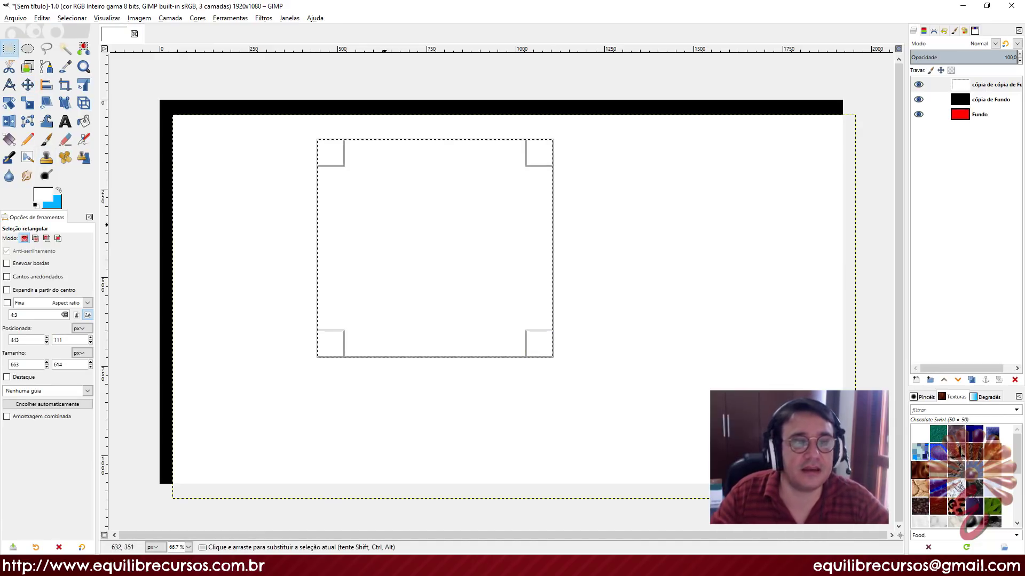
{"action": "key", "text": "m"}
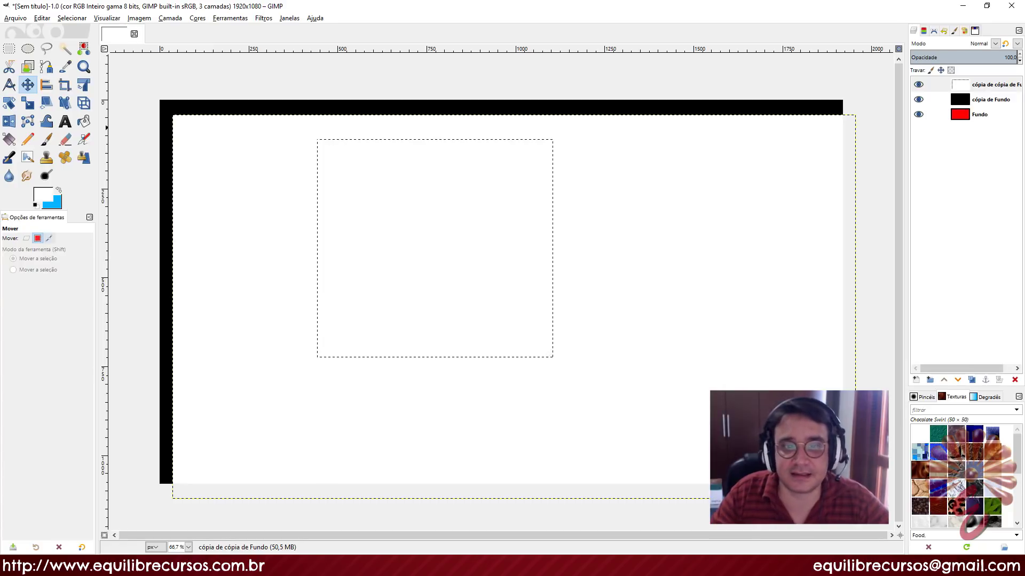
{"action": "left_click_drag", "start_coordinate": [435, 248], "coordinate": [525, 288]}
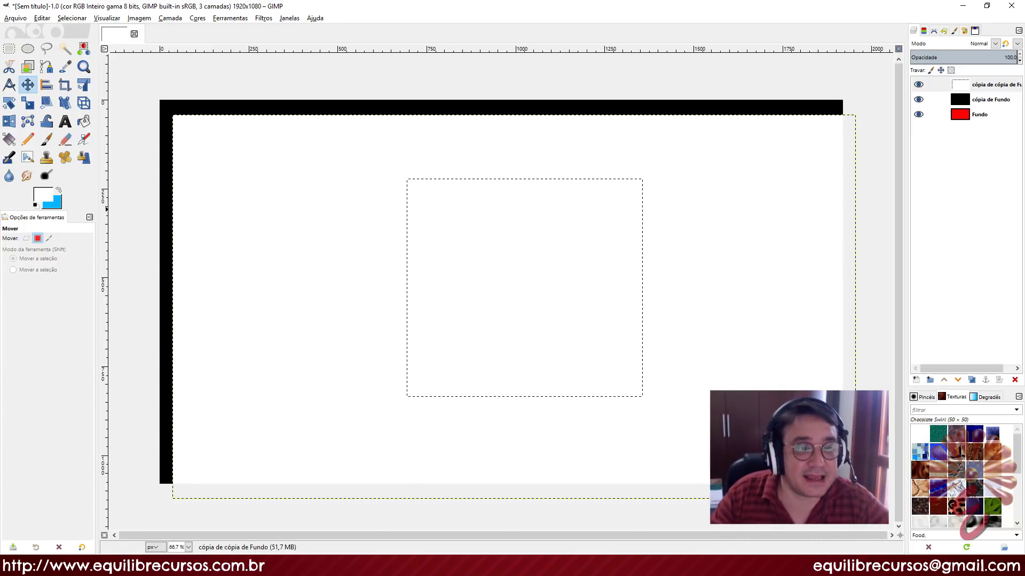
Move the white and black layers down and to the right in the pick-a-layer-or-guide mode, and undo the layer moves
{"action": "left_click", "coordinate": [49, 238]}
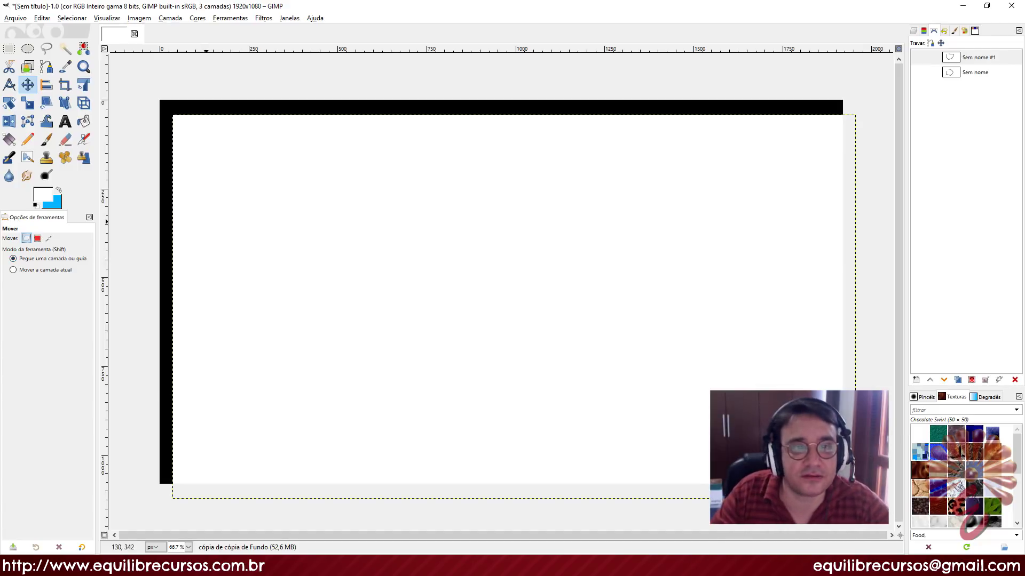
{"action": "left_click_drag", "start_coordinate": [517, 301], "coordinate": [625, 401]}
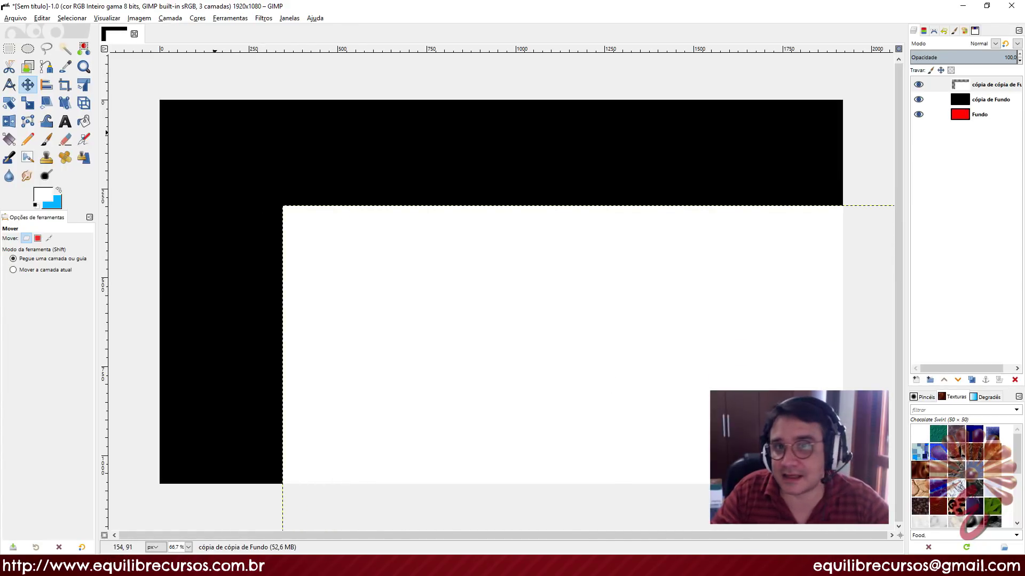
{"action": "left_click_drag", "start_coordinate": [496, 297], "coordinate": [553, 334]}
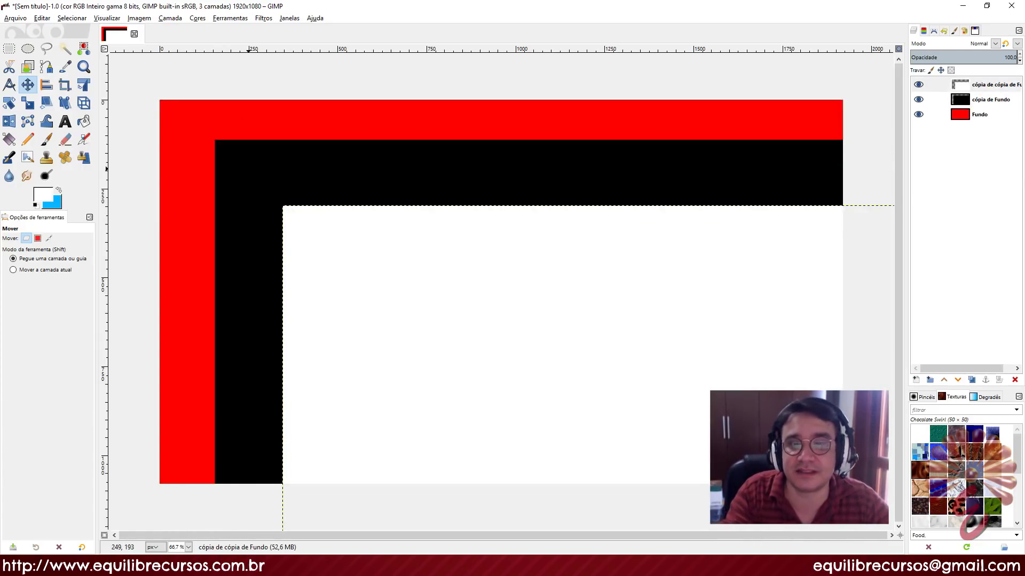
{"action": "key", "text": "ctrl+z"}
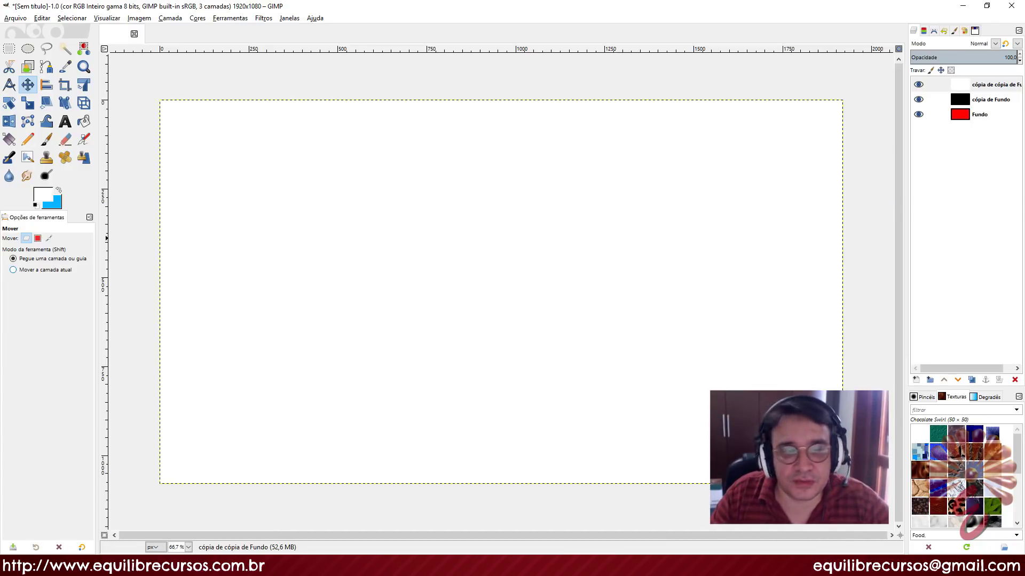
Set the Move tool to move only the active layer and shift the white top layer down and to the right over the black one
{"action": "left_click", "coordinate": [45, 270]}
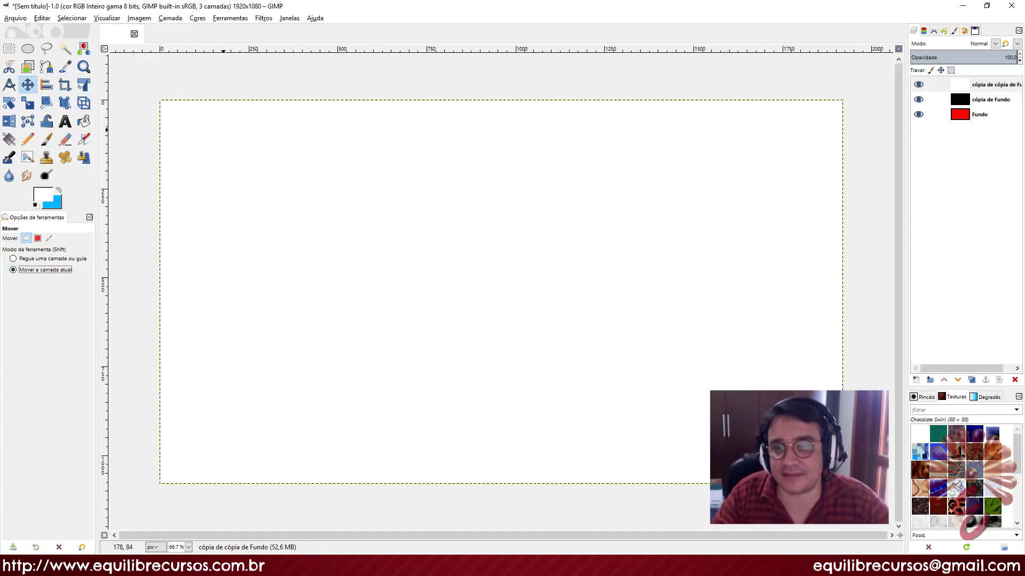
{"action": "left_click_drag", "start_coordinate": [502, 295], "coordinate": [713, 411]}
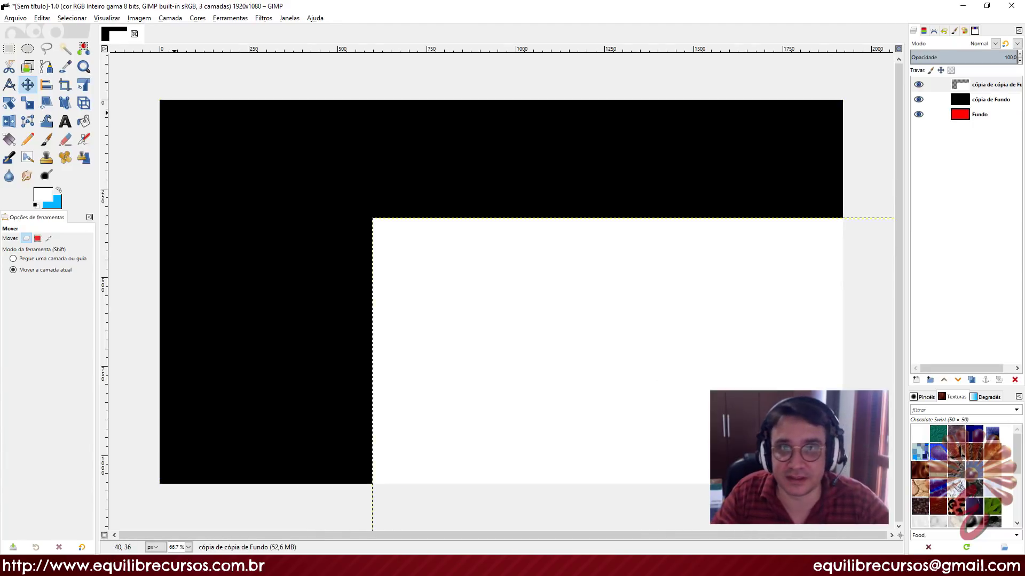
{"action": "left_click_drag", "start_coordinate": [177, 112], "coordinate": [119, 122]}
{"action": "left_click_drag", "start_coordinate": [657, 417], "coordinate": [681, 421]}
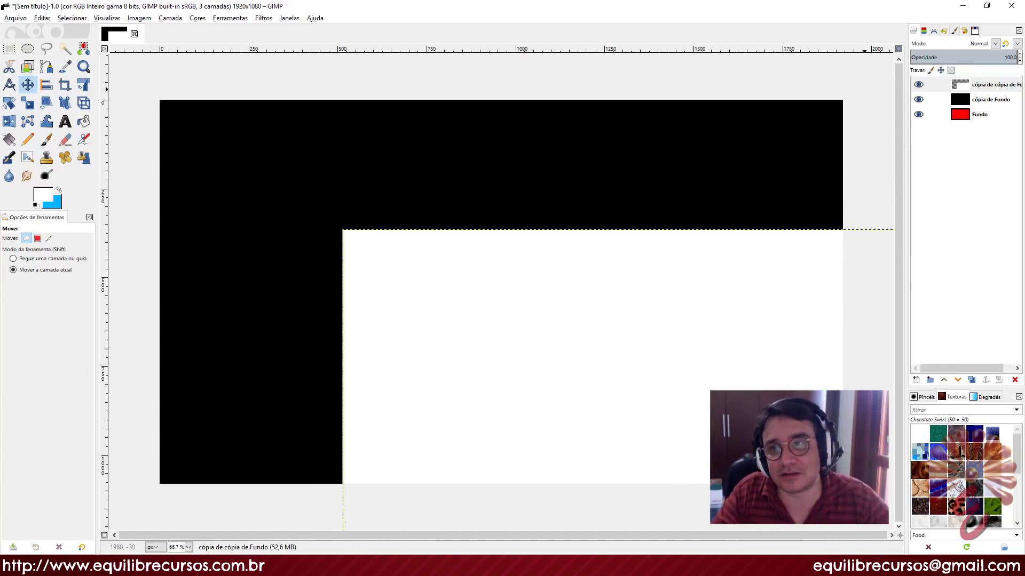
Make the black "cópia de Fundo" layer active and move it down and to the right to expose the red background
{"action": "left_click", "coordinate": [935, 99]}
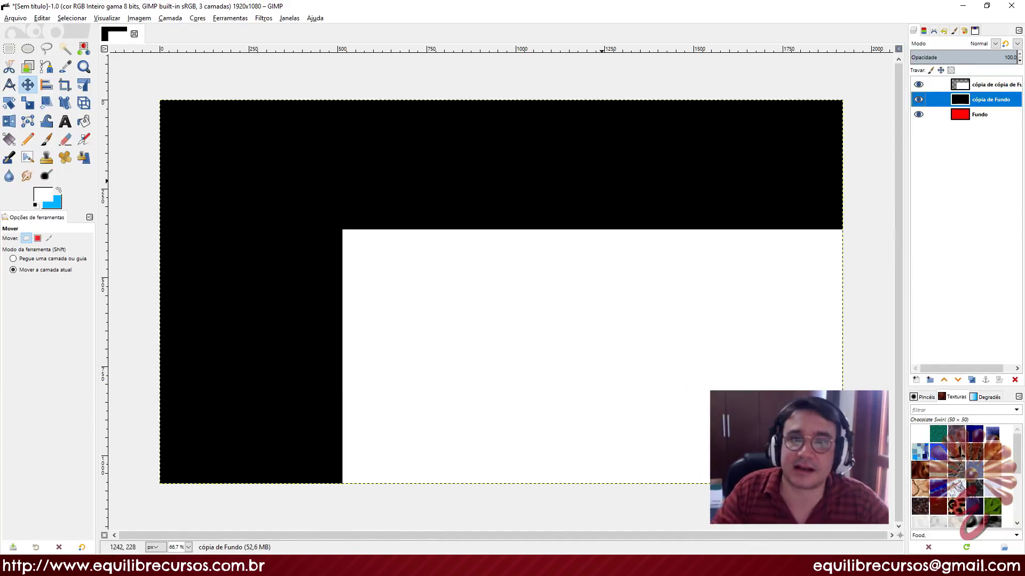
{"action": "left_click_drag", "start_coordinate": [198, 136], "coordinate": [581, 331]}
{"action": "left_click_drag", "start_coordinate": [599, 400], "coordinate": [574, 359]}
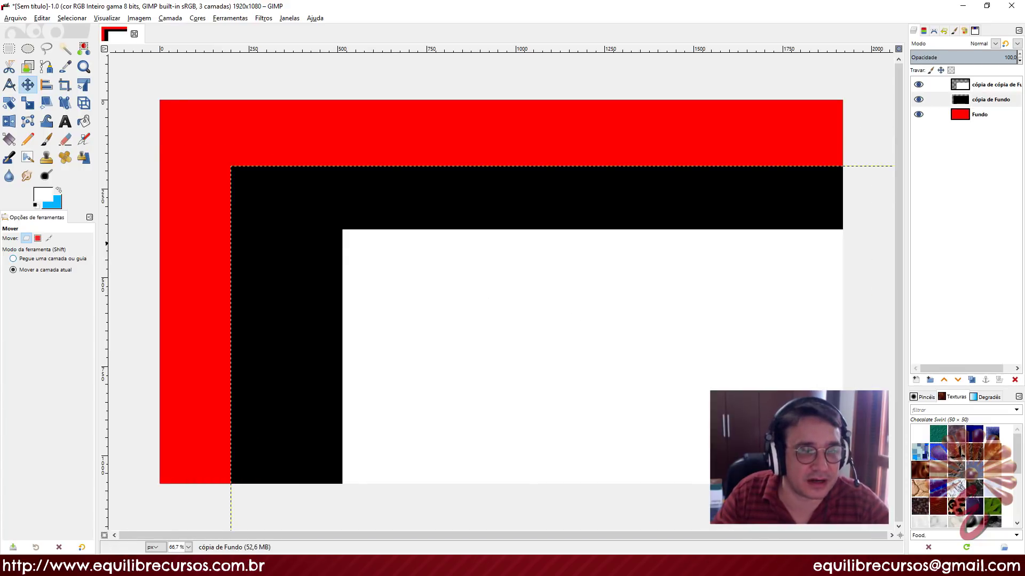
Set the Move tool to pick a layer or guide and reposition the black and white layers, leaving the white one farther left than the black one
{"action": "key", "text": "shift"}
{"action": "left_click_drag", "start_coordinate": [305, 222], "coordinate": [259, 174]}
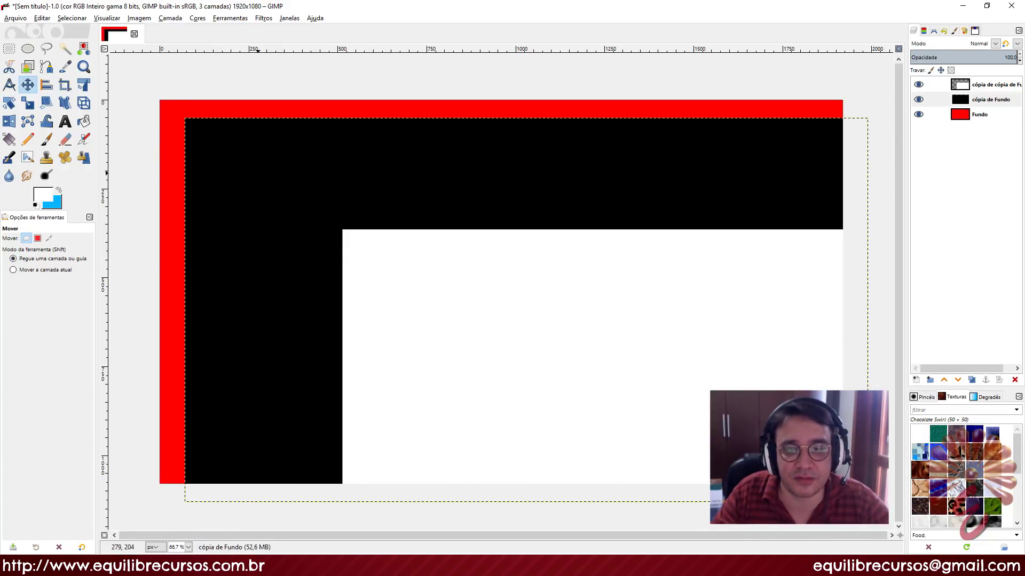
{"action": "left_click_drag", "start_coordinate": [403, 261], "coordinate": [298, 217]}
{"action": "left_click_drag", "start_coordinate": [226, 208], "coordinate": [331, 252]}
{"action": "left_click_drag", "start_coordinate": [272, 225], "coordinate": [266, 250]}
{"action": "left_click_drag", "start_coordinate": [303, 191], "coordinate": [249, 158]}
{"action": "left_click_drag", "start_coordinate": [309, 273], "coordinate": [262, 264]}
{"action": "left_click_drag", "start_coordinate": [259, 184], "coordinate": [290, 173]}
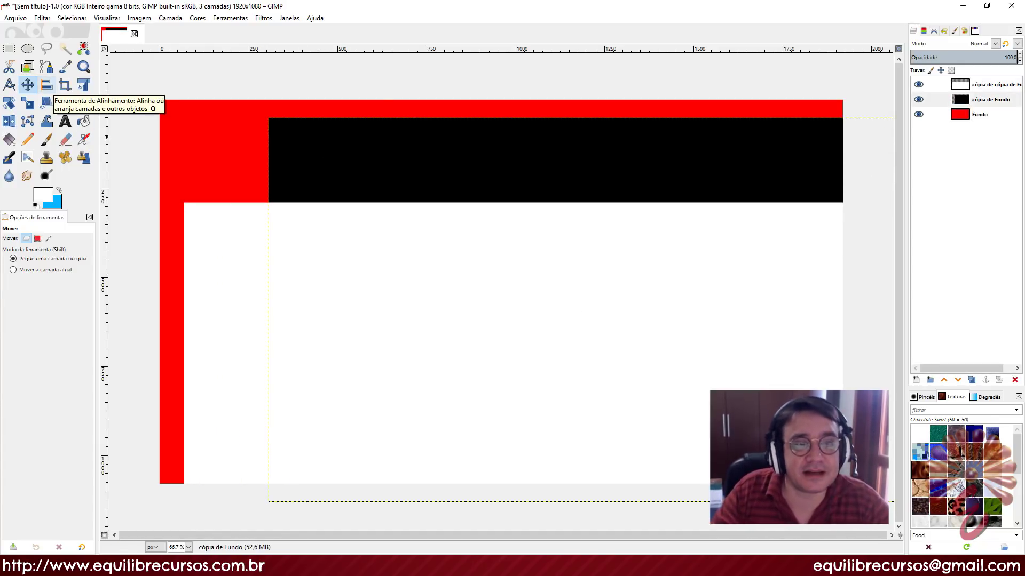
Activate the Align tool and examine the reference objects available for aligning layers
{"action": "left_click", "coordinate": [46, 85]}
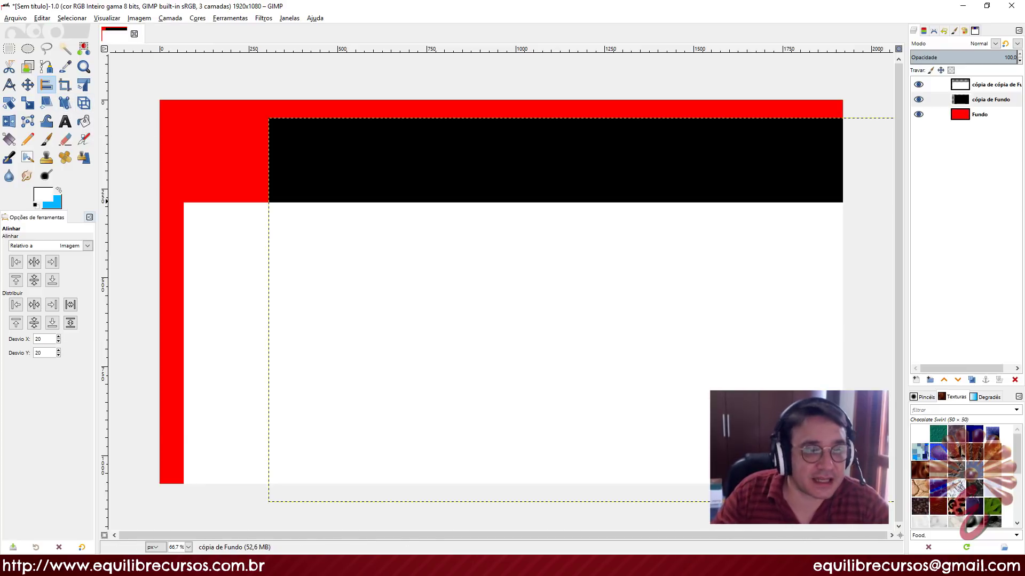
{"action": "left_click", "coordinate": [87, 245]}
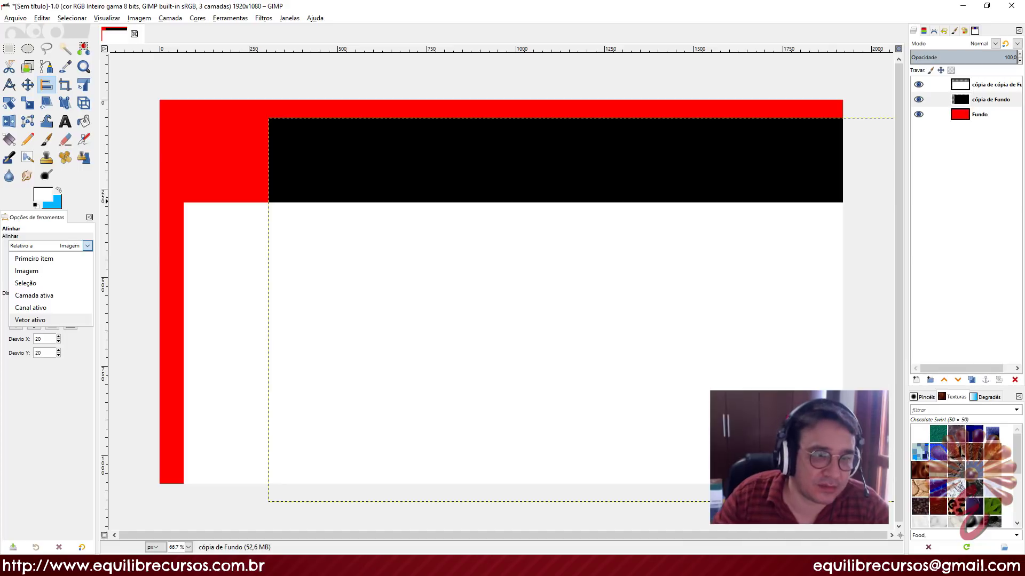
{"action": "left_click", "coordinate": [87, 246]}
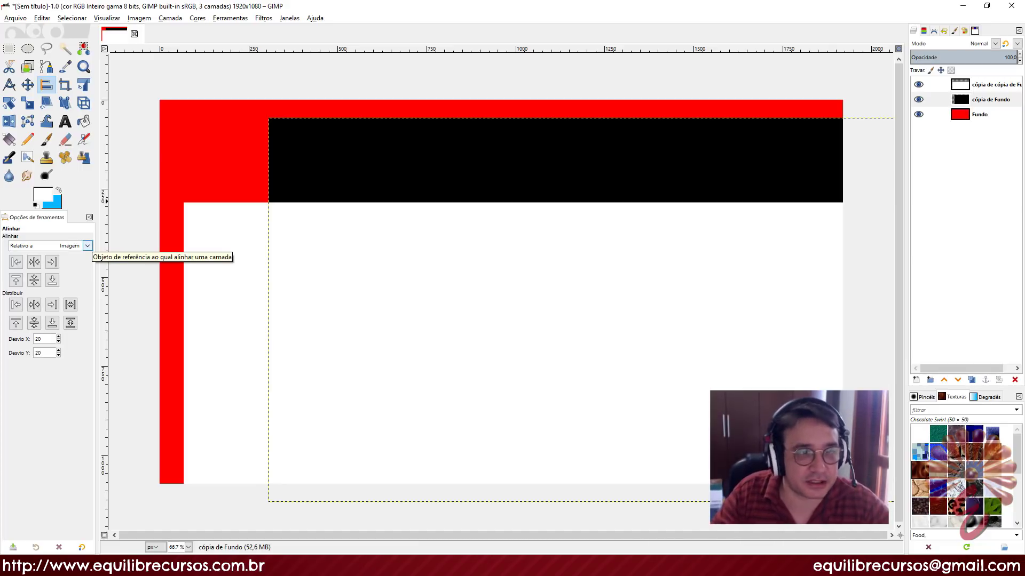
Centre the black layer and then the white layer horizontally and vertically relative to the image with the Align tool
{"action": "left_click", "coordinate": [87, 246]}
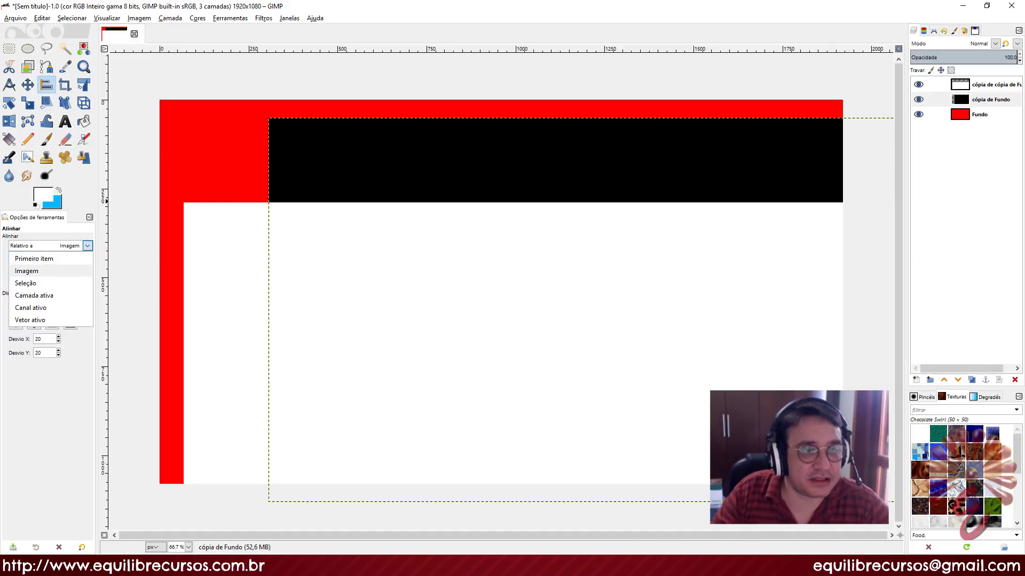
{"action": "left_click", "coordinate": [32, 271]}
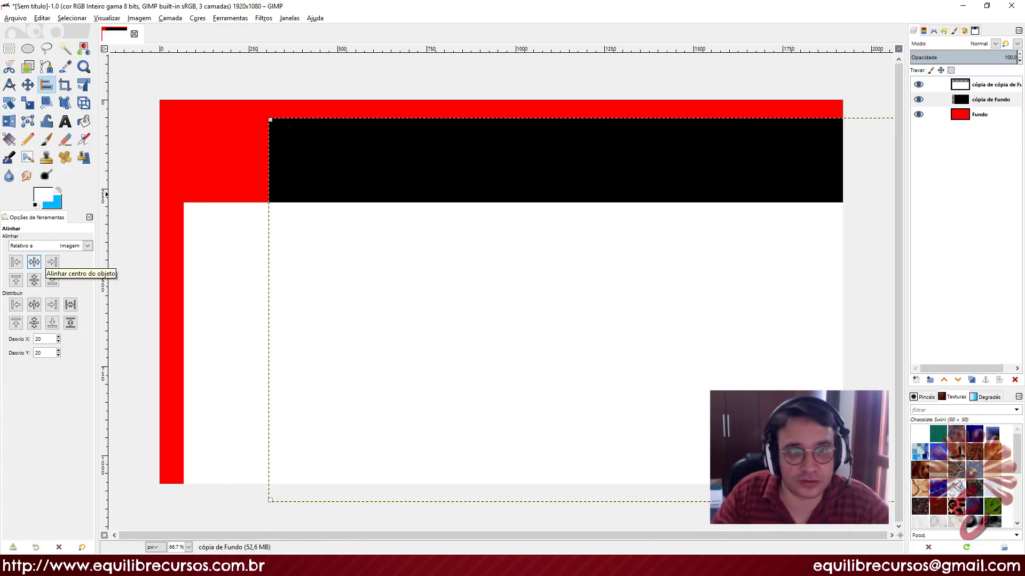
{"action": "left_click", "coordinate": [33, 262]}
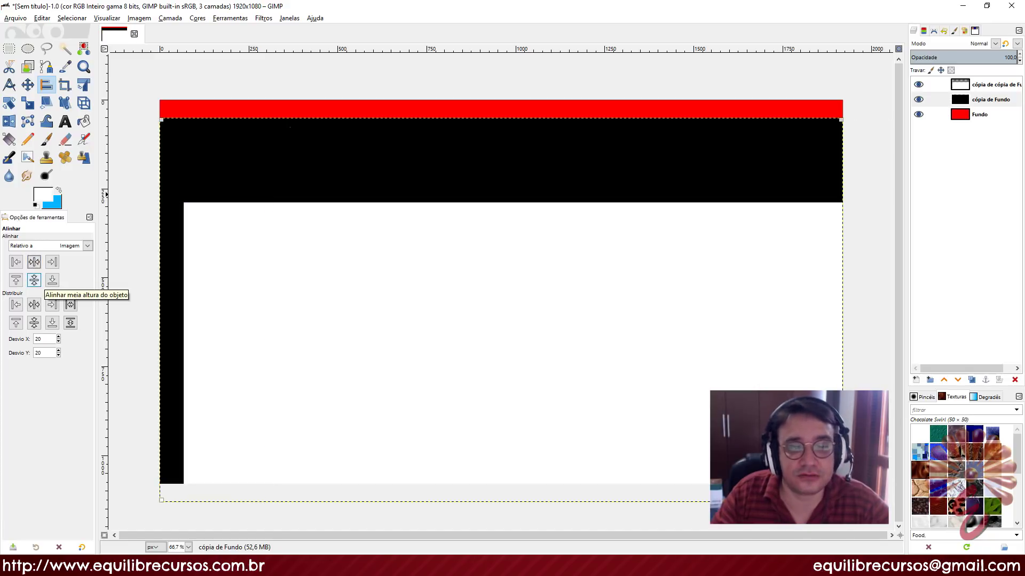
{"action": "left_click", "coordinate": [34, 280]}
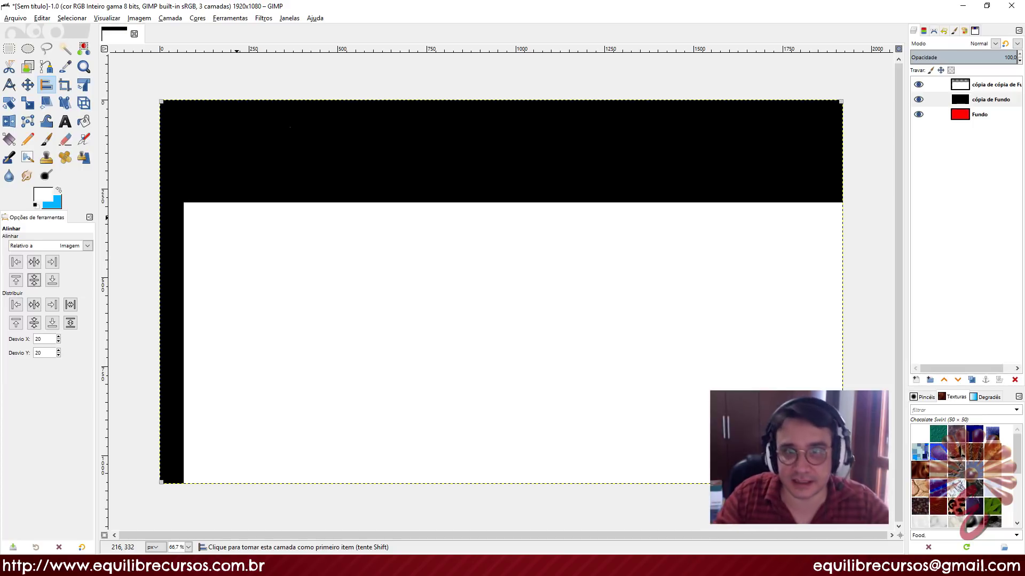
{"action": "left_click", "coordinate": [226, 233]}
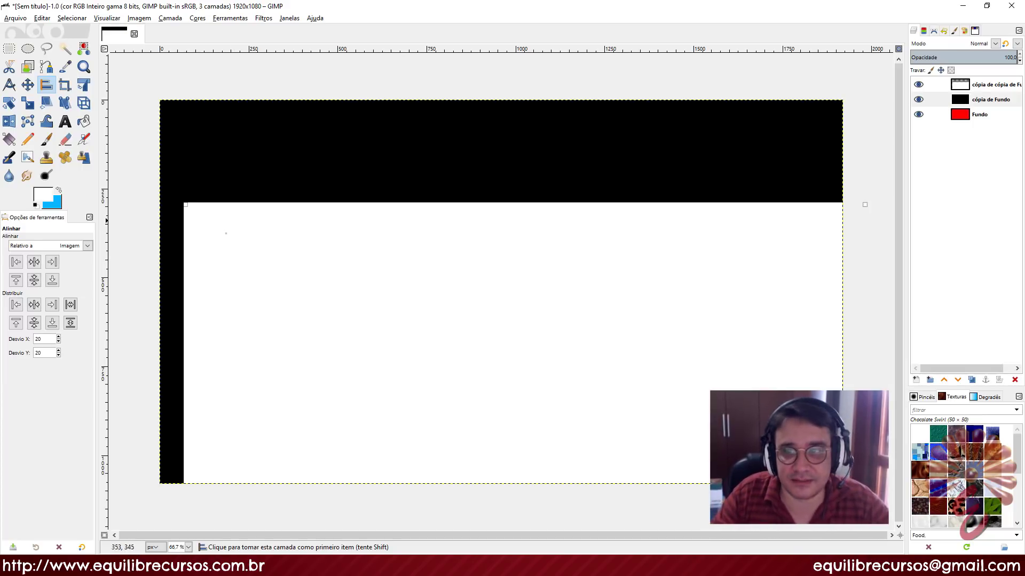
{"action": "left_click", "coordinate": [33, 262]}
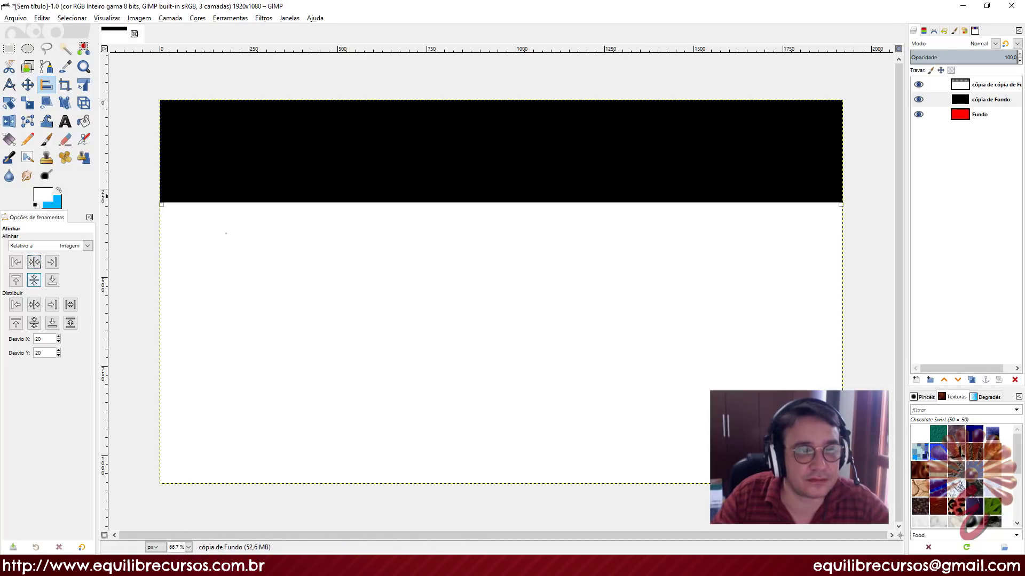
{"action": "left_click", "coordinate": [34, 279]}
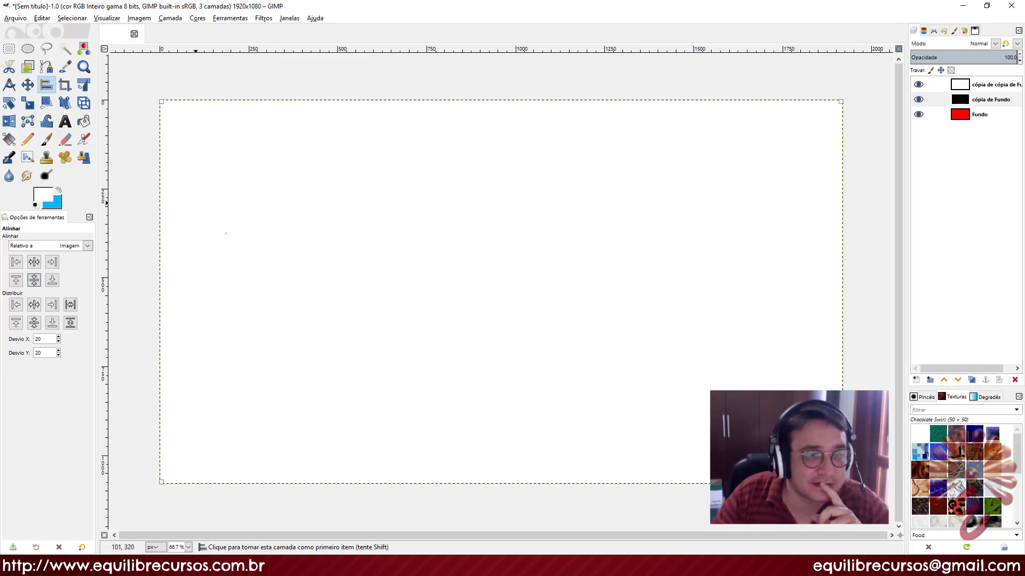
Set the alignment reference to Seleção and draw a rectangular selection about 359 × 405 px in the upper middle of the image
{"action": "left_click", "coordinate": [87, 245]}
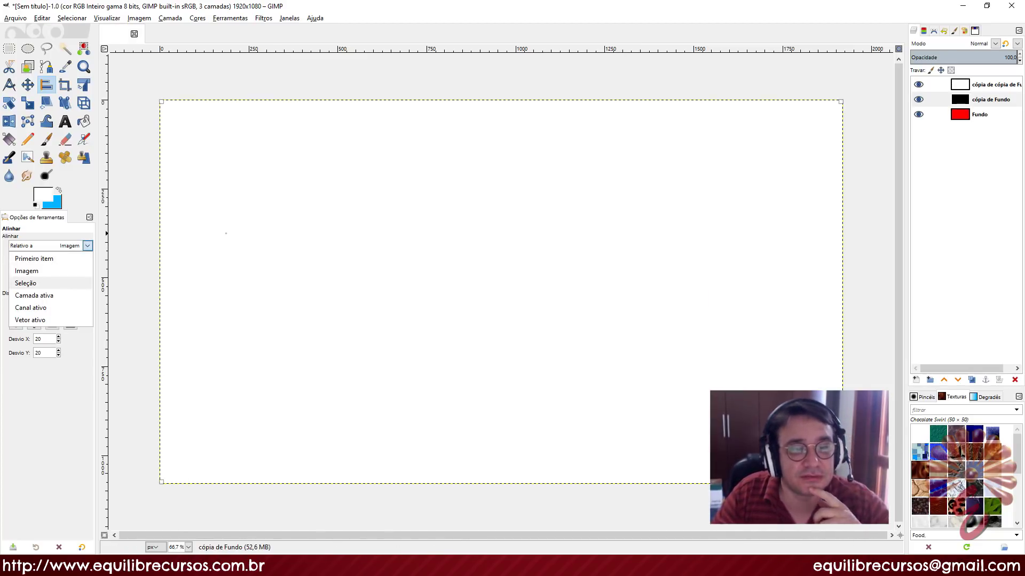
{"action": "left_click", "coordinate": [26, 283]}
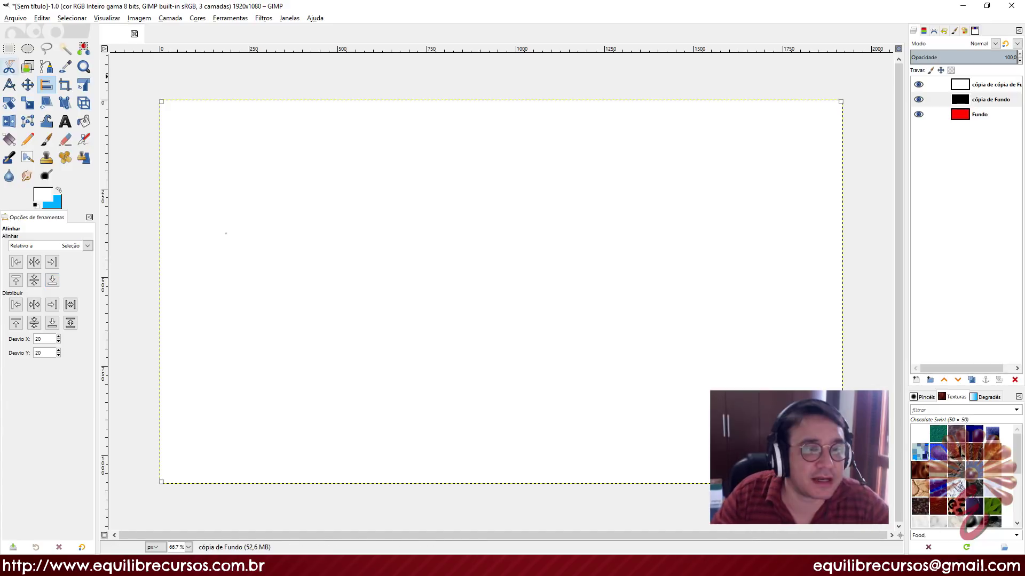
{"action": "left_click", "coordinate": [9, 48]}
{"action": "left_click_drag", "start_coordinate": [402, 172], "coordinate": [529, 317]}
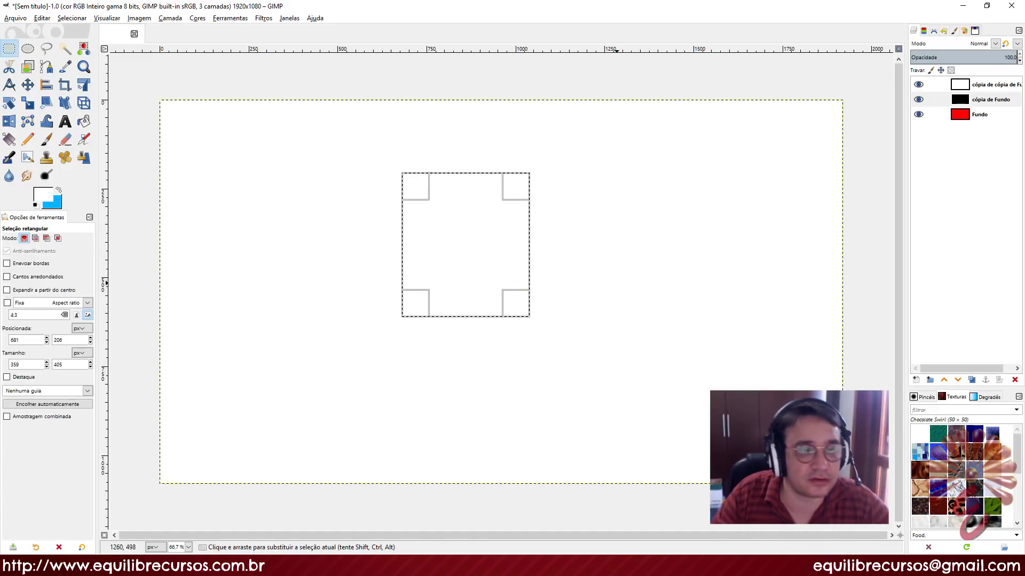
Make the white top layer active and centre it horizontally and vertically on the selection with the Align tool
{"action": "left_click", "coordinate": [46, 85]}
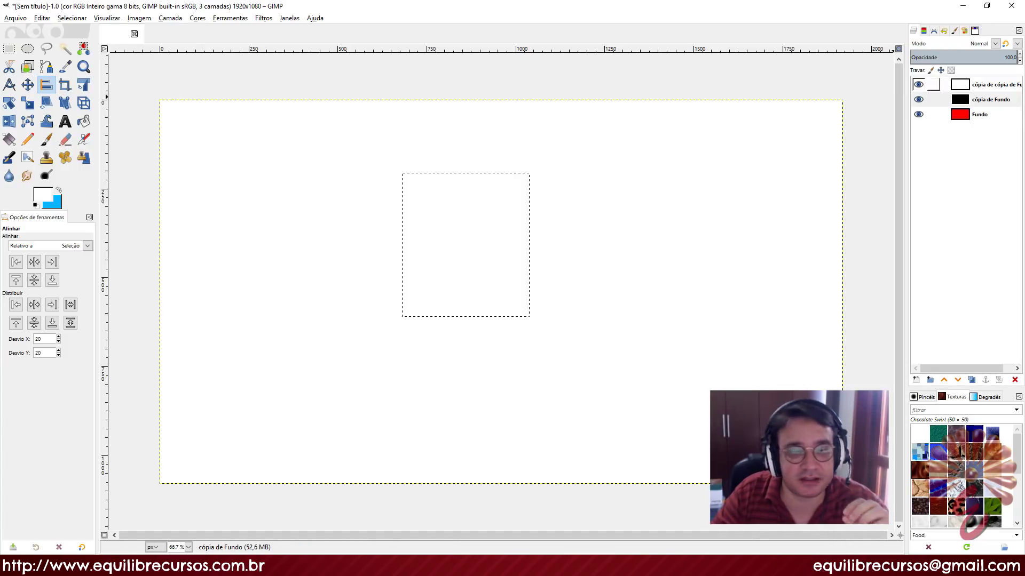
{"action": "left_click", "coordinate": [990, 84]}
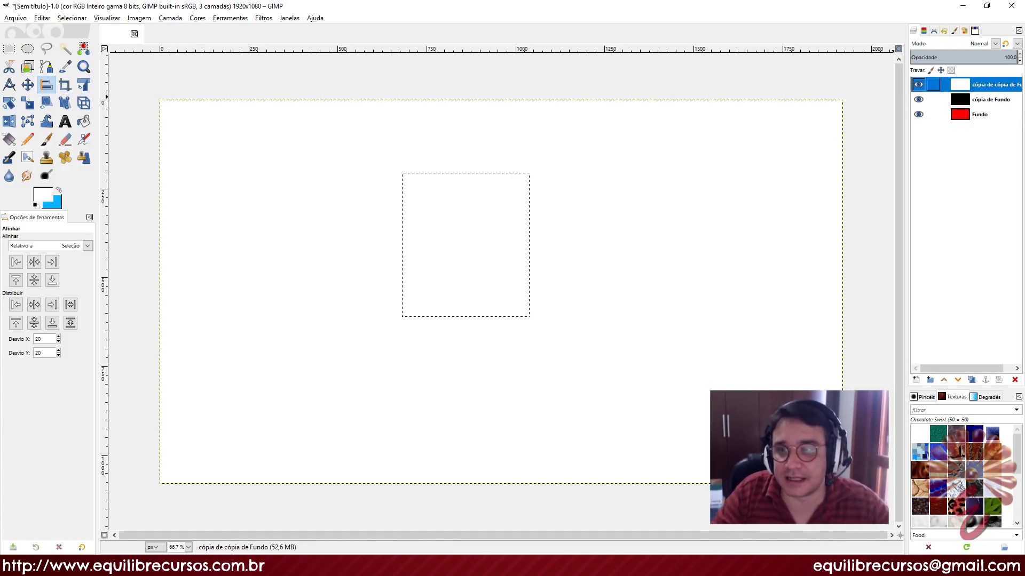
{"action": "left_click", "coordinate": [207, 115]}
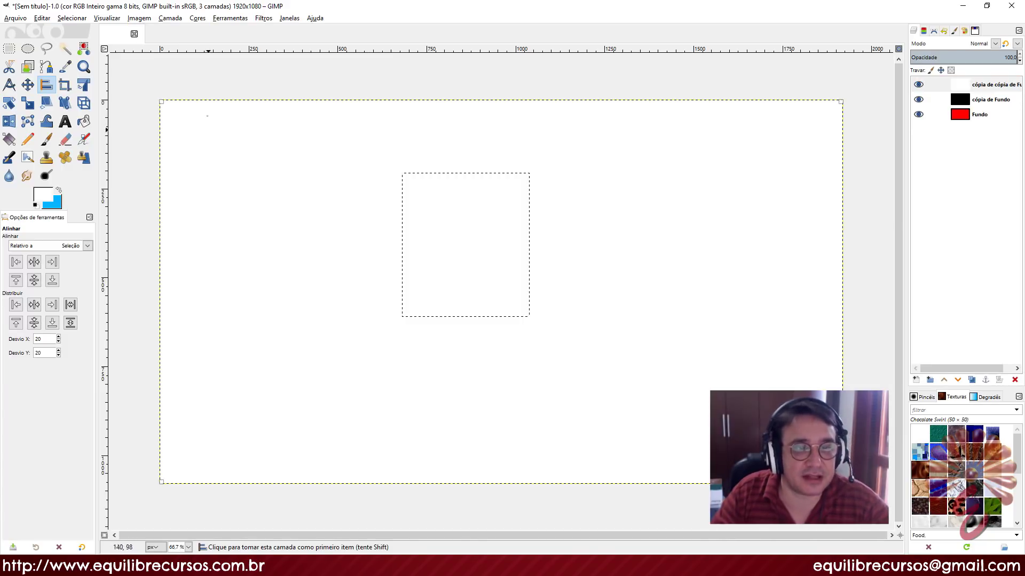
{"action": "left_click", "coordinate": [34, 261]}
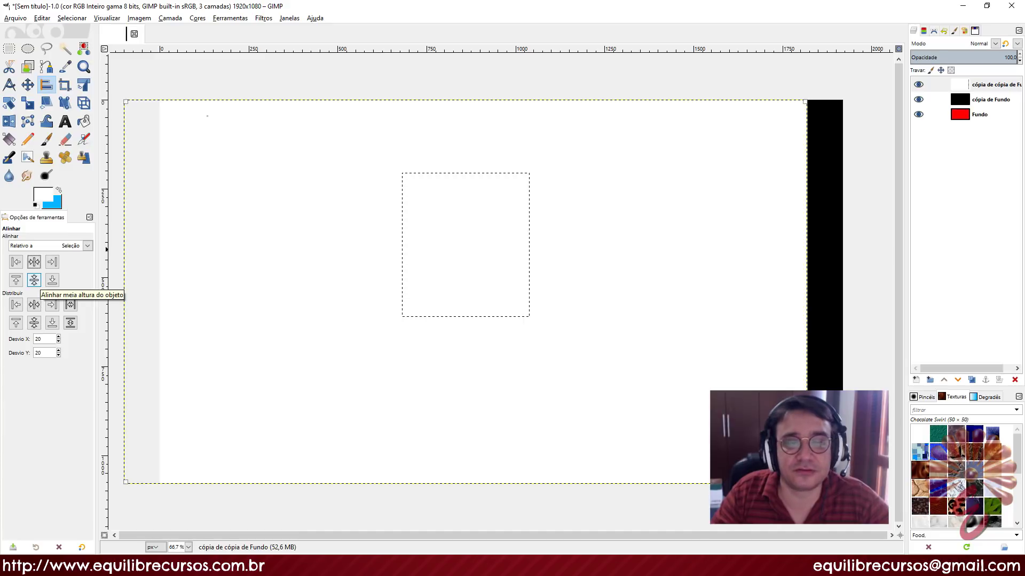
{"action": "left_click", "coordinate": [34, 280]}
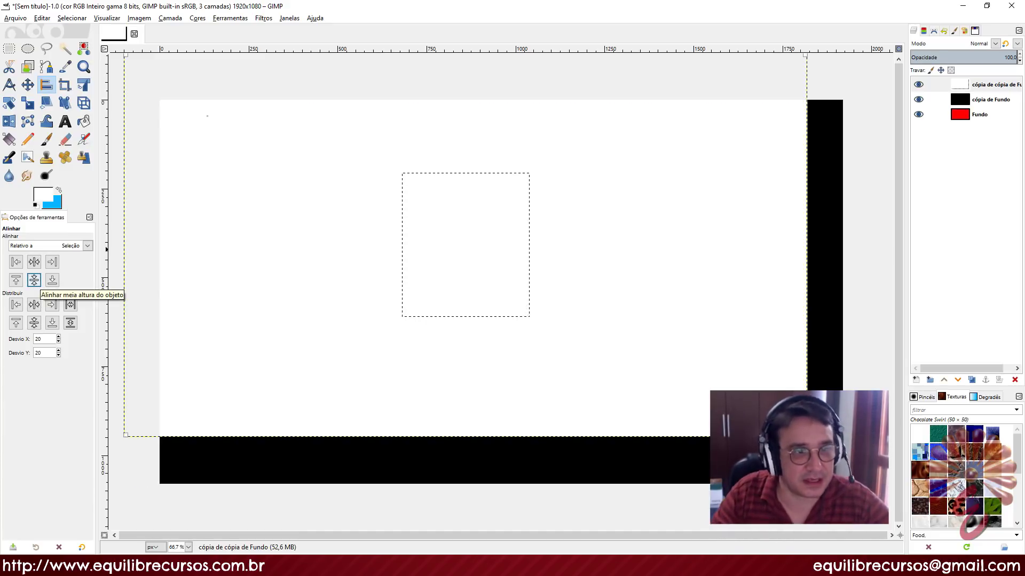
Align the white layer to the selection's left edge and then to its right edge, and clear the selection
{"action": "left_click", "coordinate": [16, 261]}
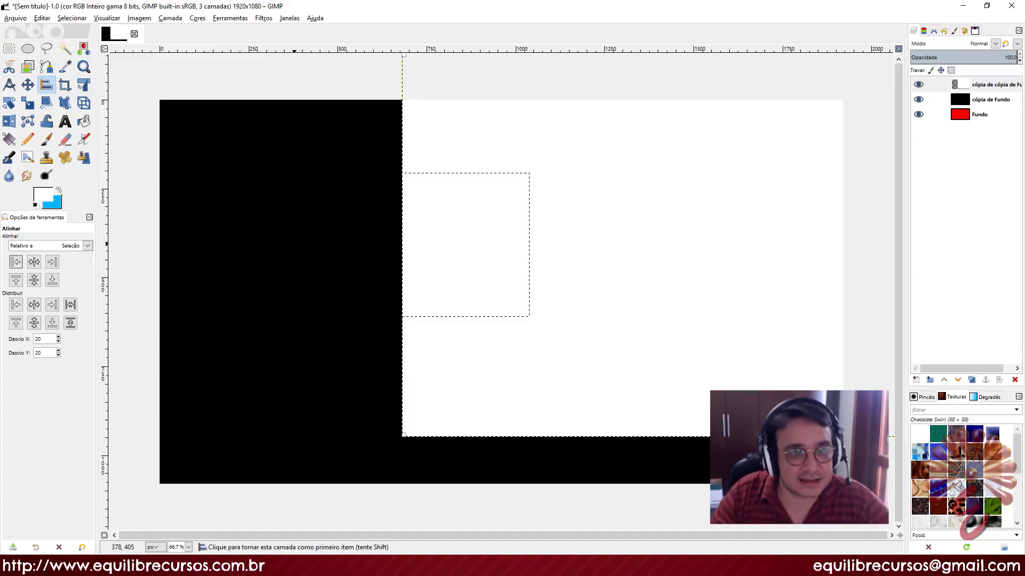
{"action": "left_click", "coordinate": [52, 262]}
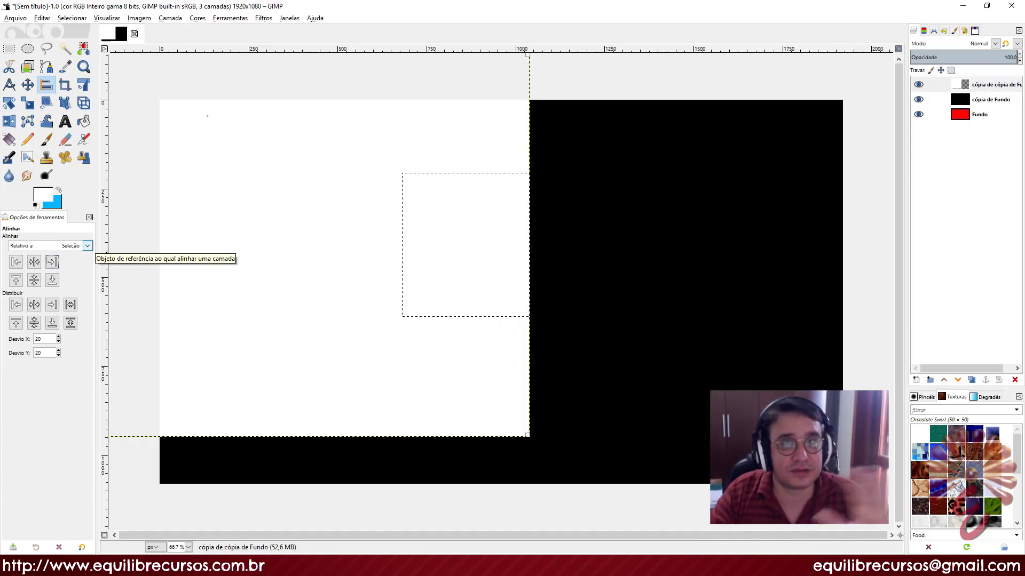
{"action": "left_click", "coordinate": [87, 245]}
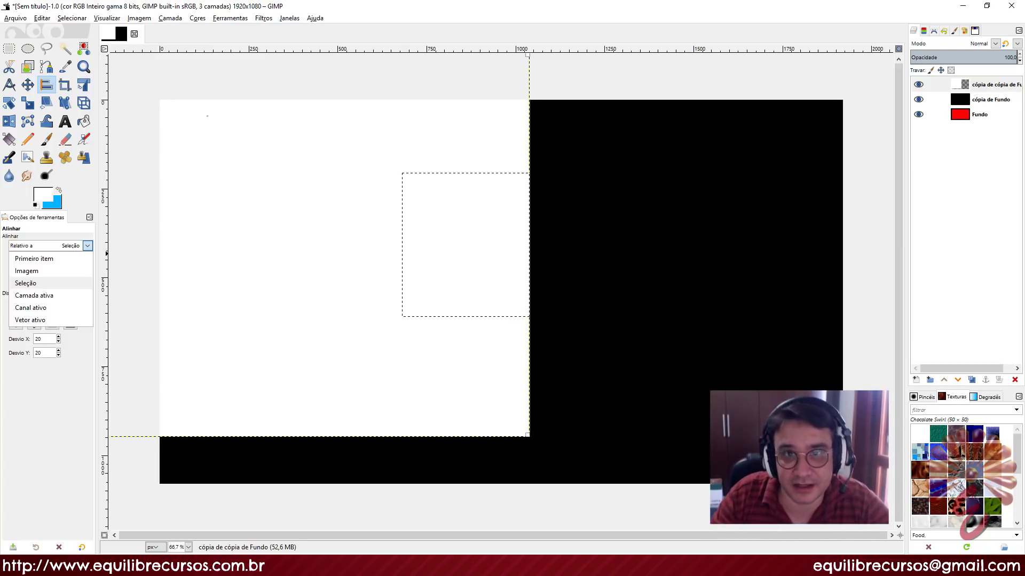
{"action": "left_click", "coordinate": [26, 283]}
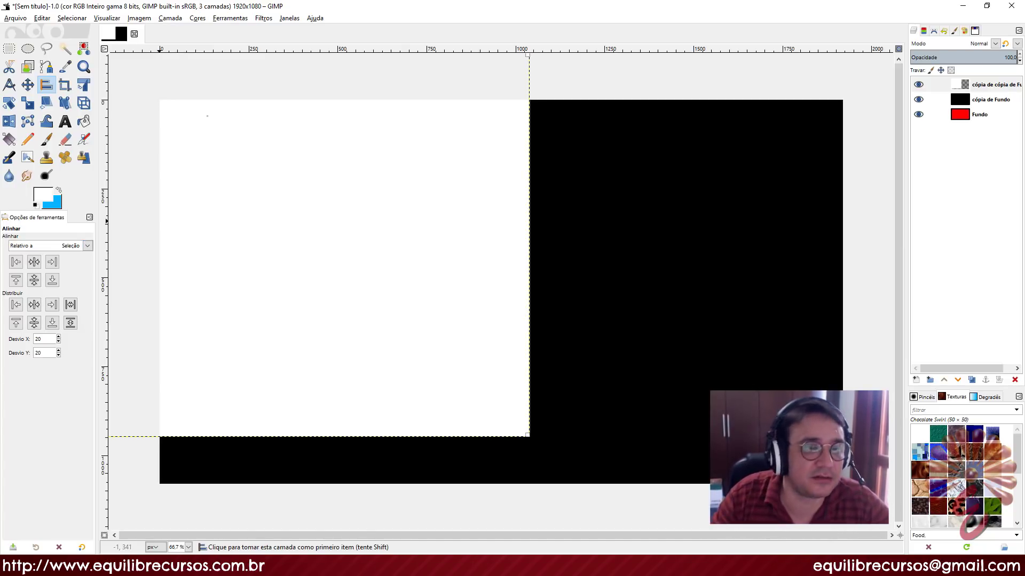
Set the alignment reference to Camada ativa, make the black layer active and centre the white layer on it horizontally and vertically
{"action": "left_click", "coordinate": [87, 246]}
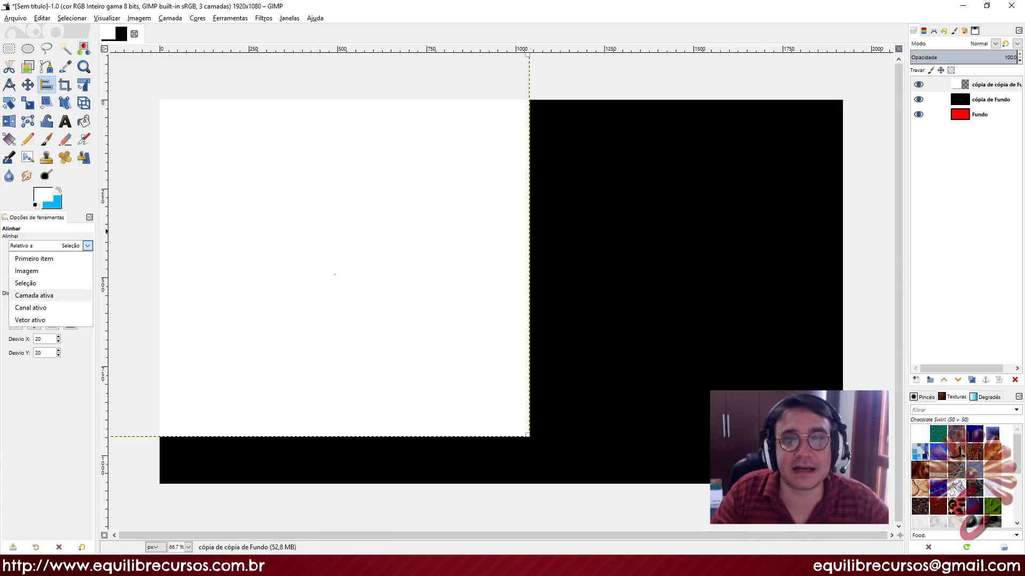
{"action": "left_click", "coordinate": [34, 295]}
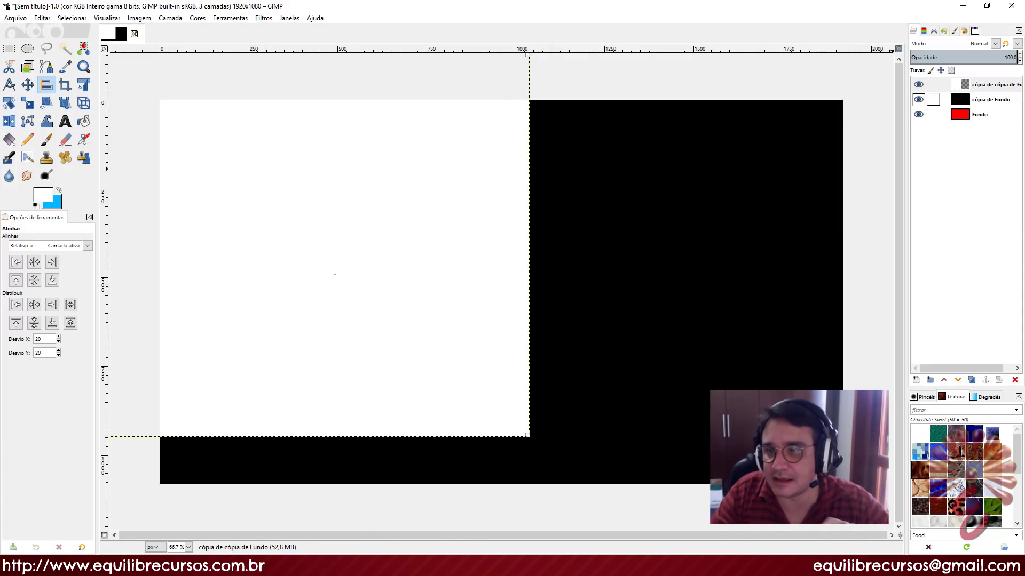
{"action": "left_click", "coordinate": [988, 99]}
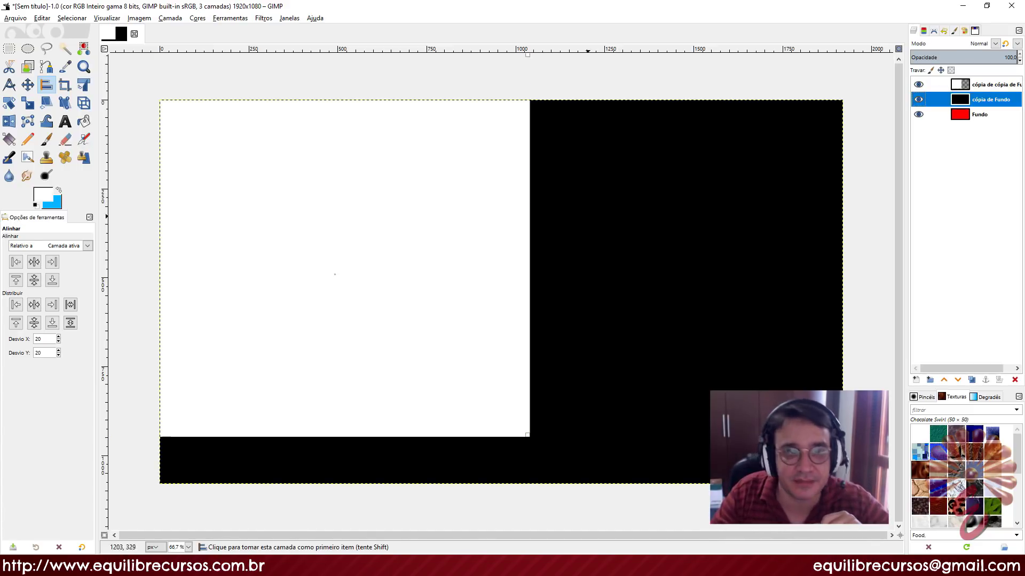
{"action": "left_click", "coordinate": [33, 261]}
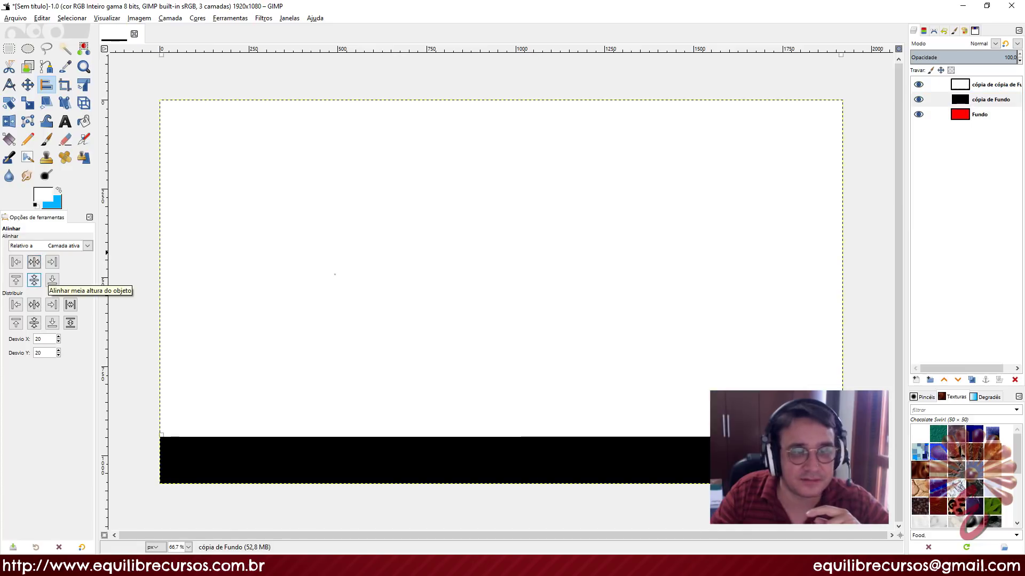
{"action": "left_click", "coordinate": [33, 280]}
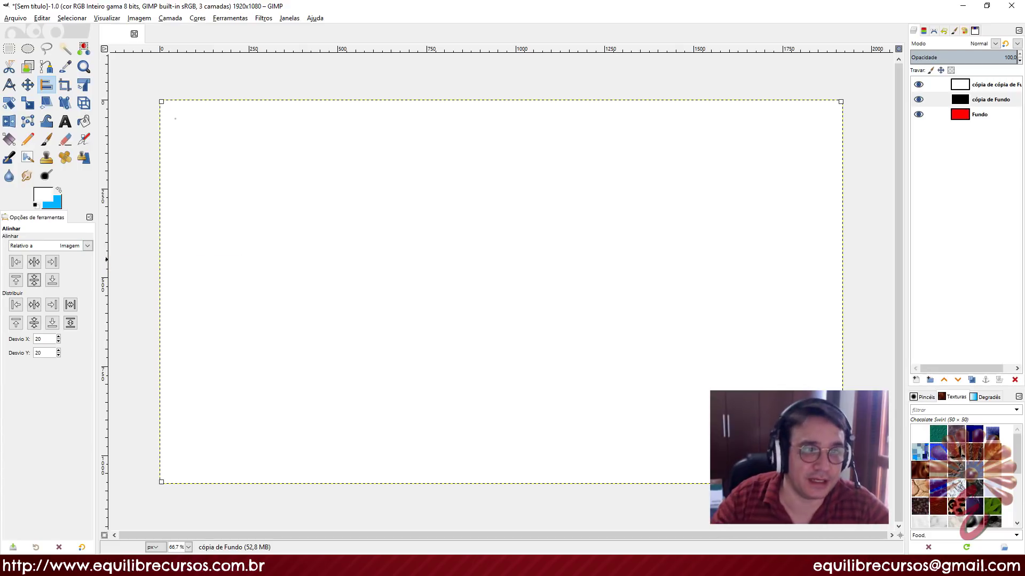
Move the white and black layers down and to the right so that the three colours form staggered steps
{"action": "left_click", "coordinate": [27, 84]}
{"action": "left_click_drag", "start_coordinate": [501, 293], "coordinate": [544, 332]}
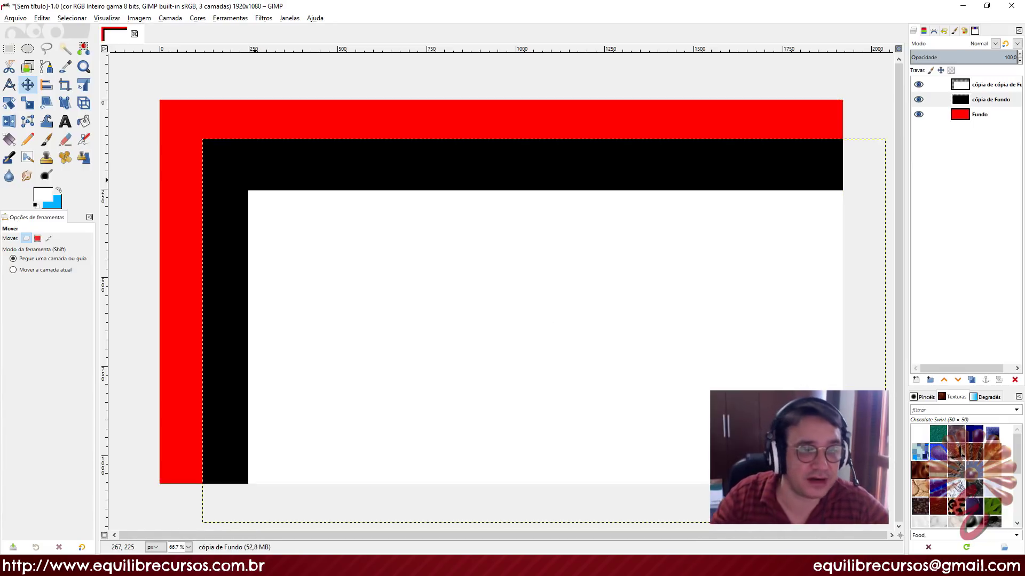
Pick the white, black and red layers together with the Align tool and distribute their left and top edges using offsets of 20
{"action": "left_click", "coordinate": [46, 84]}
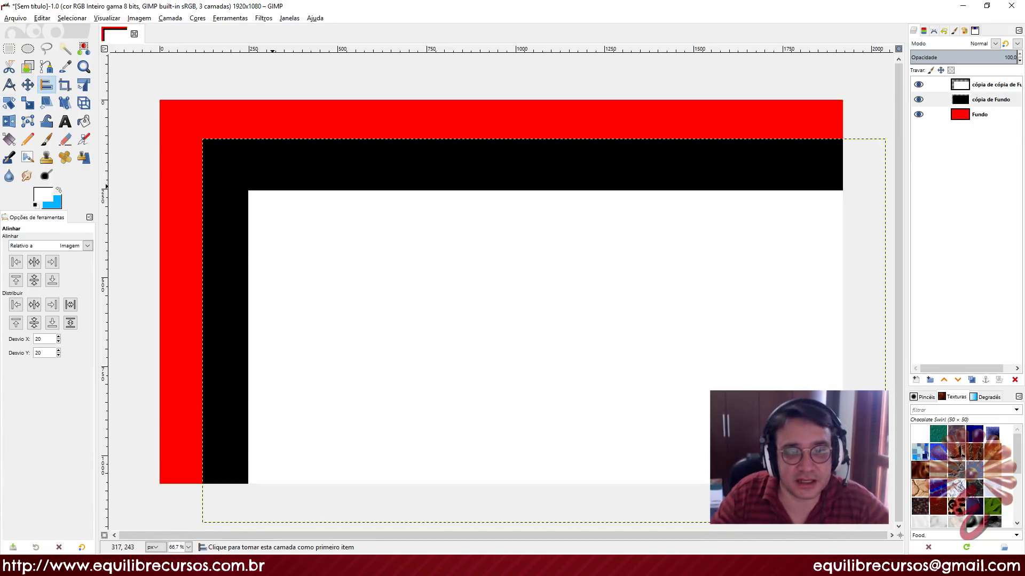
{"action": "left_click", "coordinate": [324, 214]}
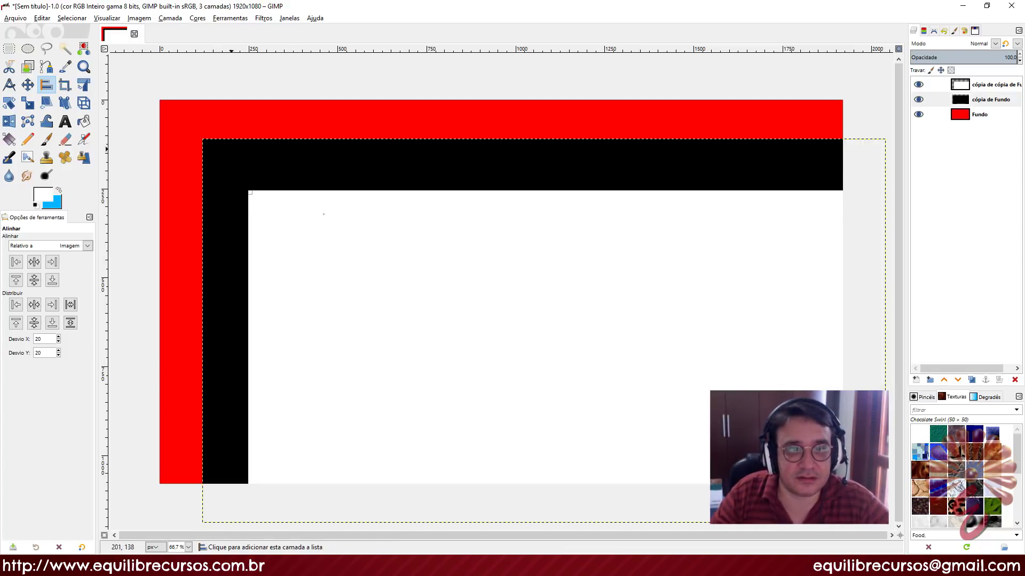
{"action": "left_click", "coordinate": [229, 159], "text": "shift"}
{"action": "left_click", "coordinate": [181, 117], "text": "shift"}
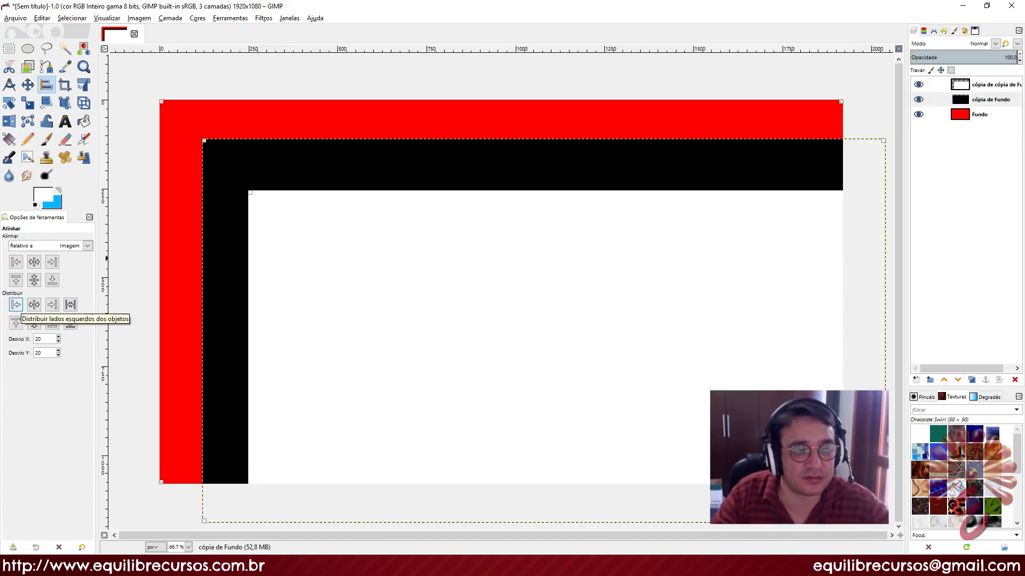
{"action": "left_click", "coordinate": [16, 306]}
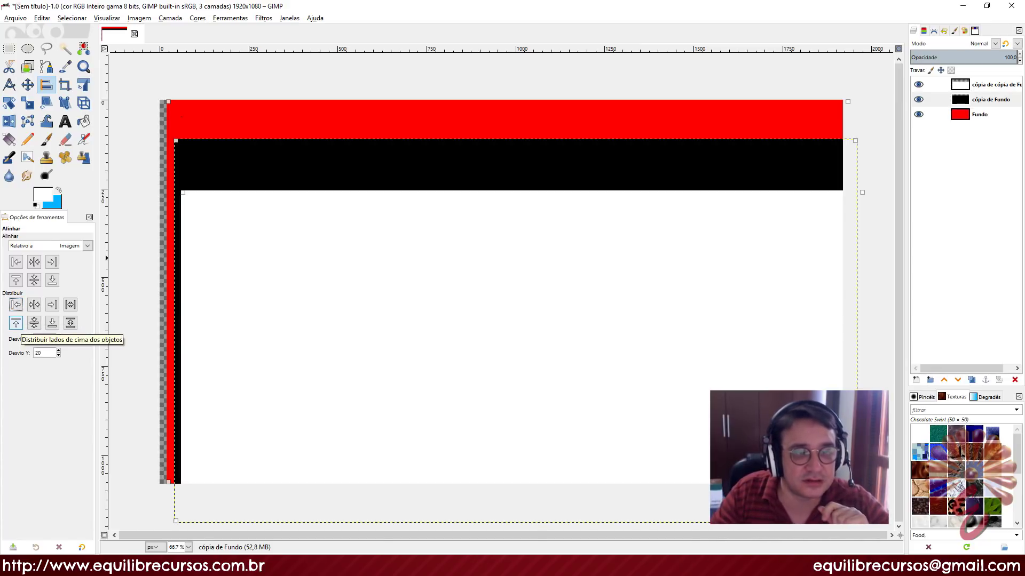
{"action": "left_click", "coordinate": [16, 323]}
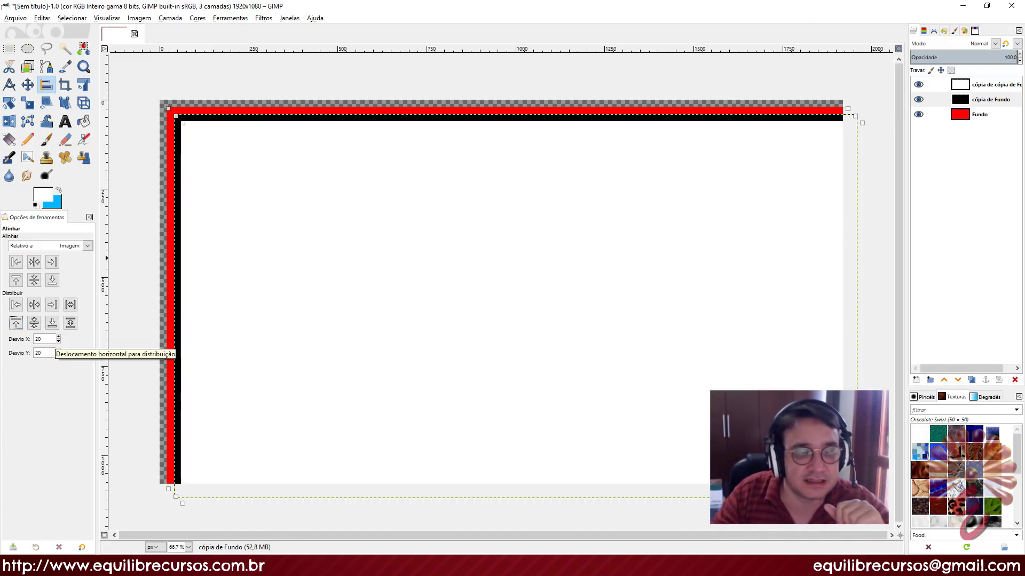
Set the distribution offsets to 30 for X and 60 for Y and redistribute the left and top edges of the three layers
{"action": "key", "text": "BackSpace"}
{"action": "key", "text": "BackSpace"}
{"action": "type", "text": "30"}
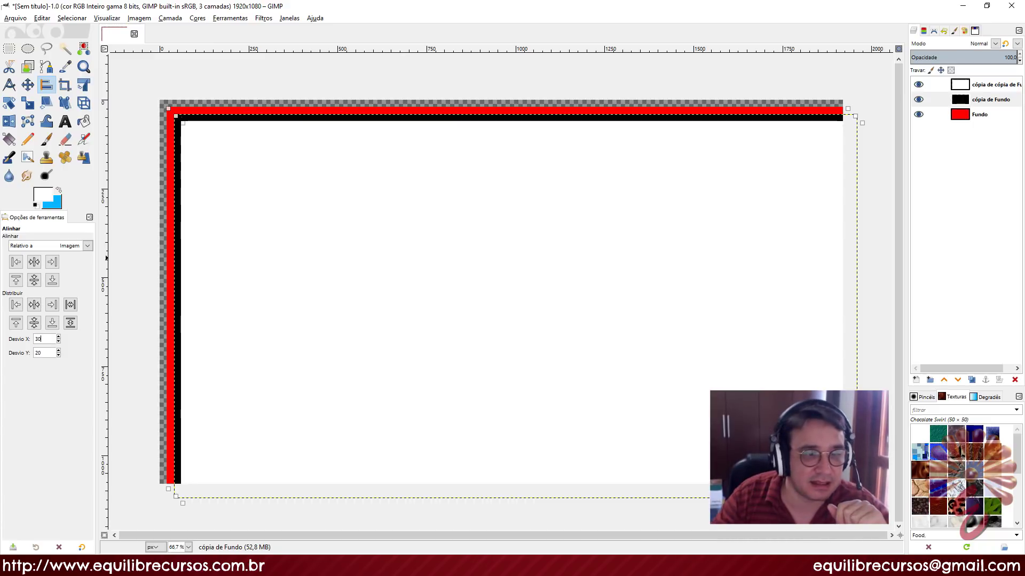
{"action": "key", "text": "Tab"}
{"action": "type", "text": "60"}
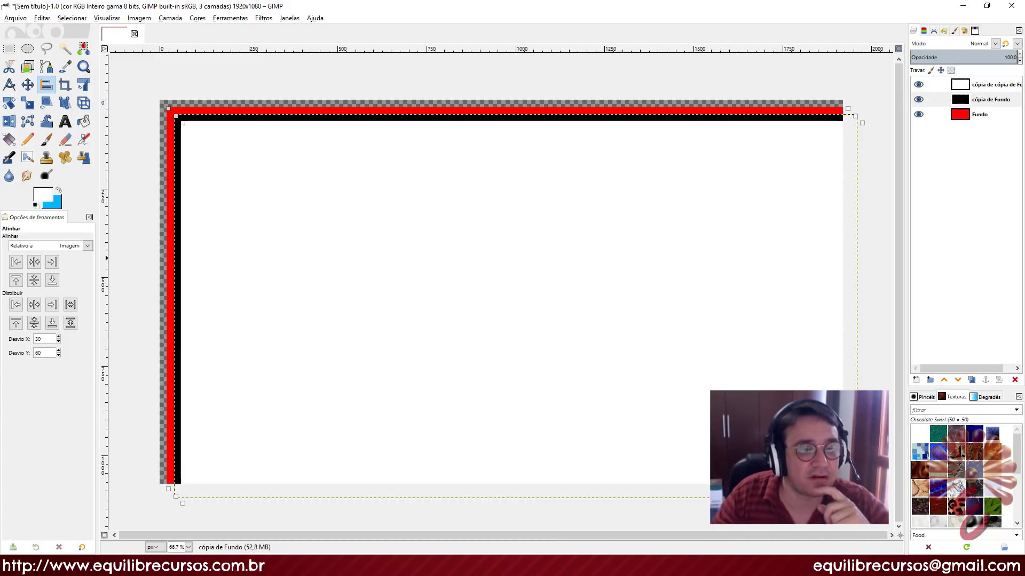
{"action": "left_click", "coordinate": [16, 305]}
{"action": "left_click", "coordinate": [16, 323]}
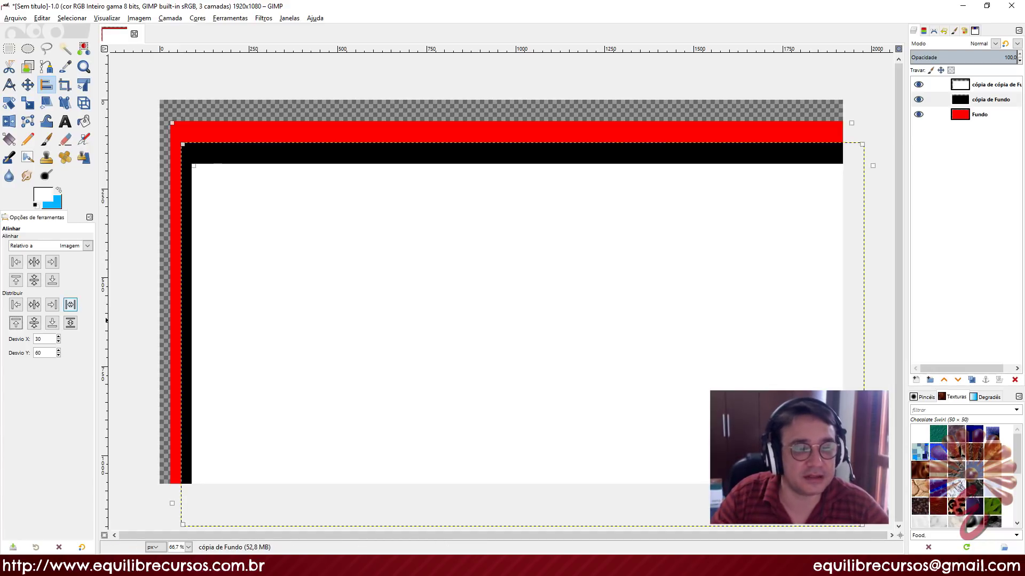
Distribute the three picked layers evenly in the horizontal and then the vertical direction
{"action": "left_click", "coordinate": [70, 305]}
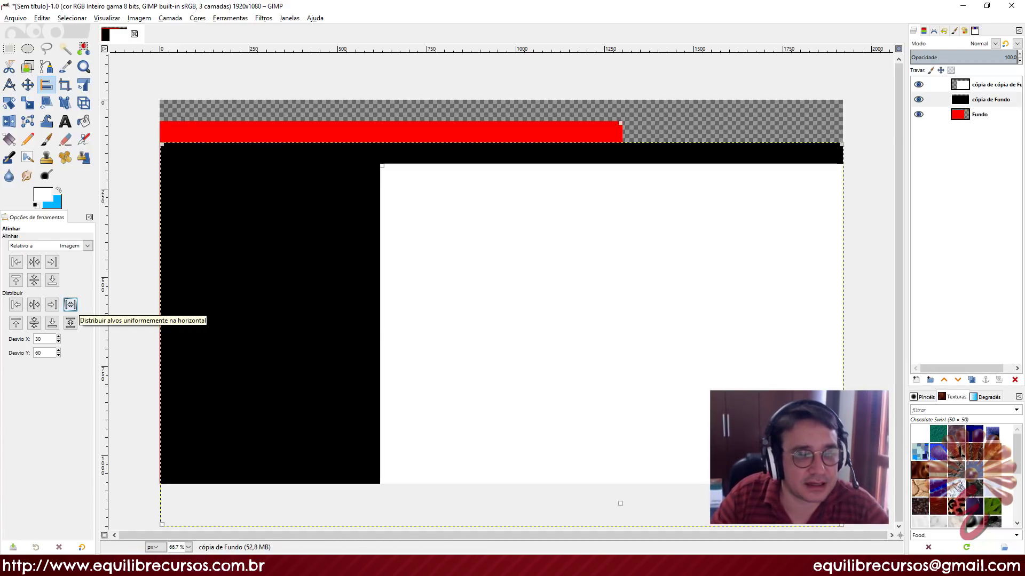
{"action": "left_click", "coordinate": [70, 323]}
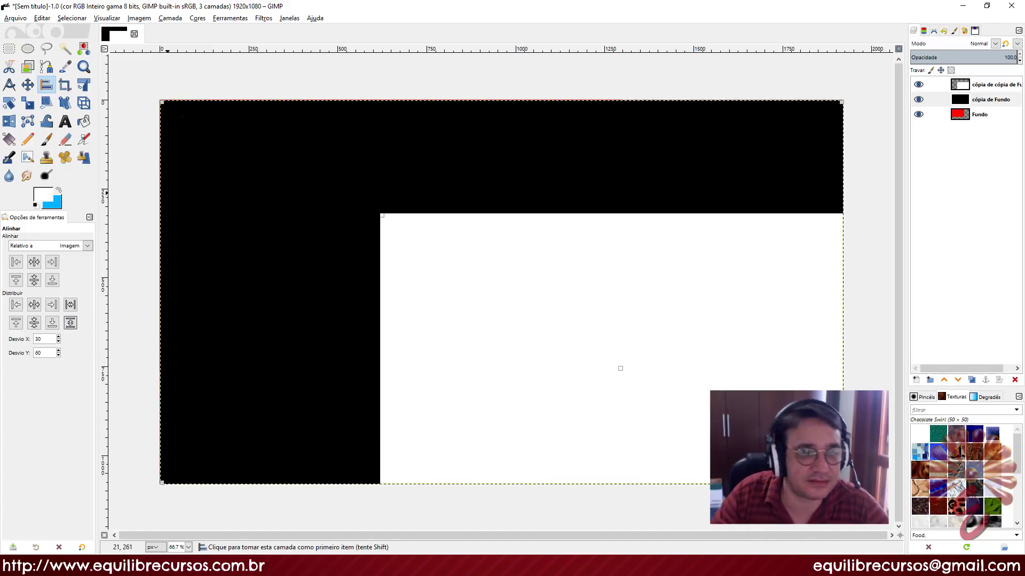
Distribute the right and bottom edges of the three picked layers, and centre them horizontally and vertically on the image
{"action": "left_click", "coordinate": [52, 305]}
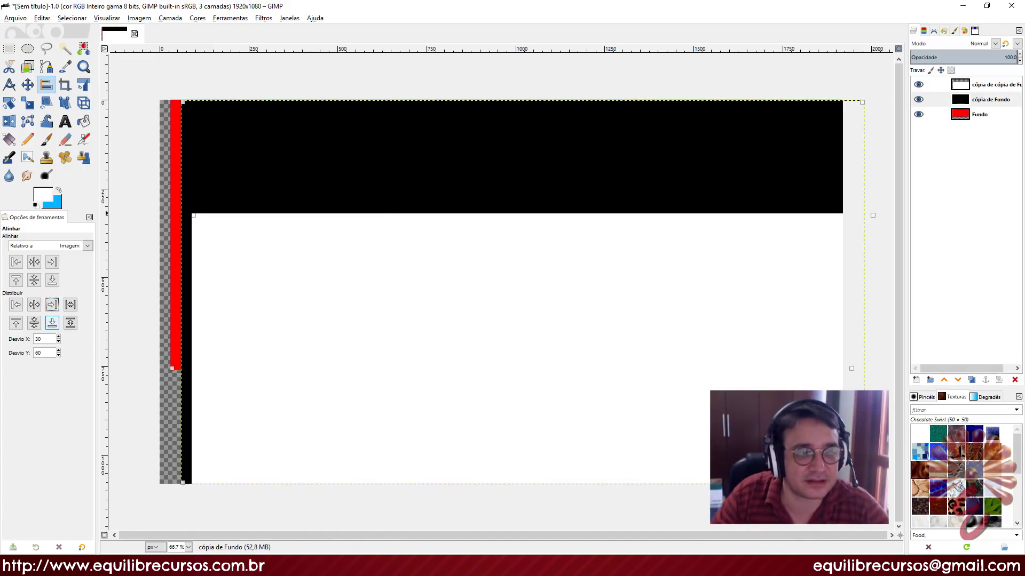
{"action": "left_click", "coordinate": [51, 323]}
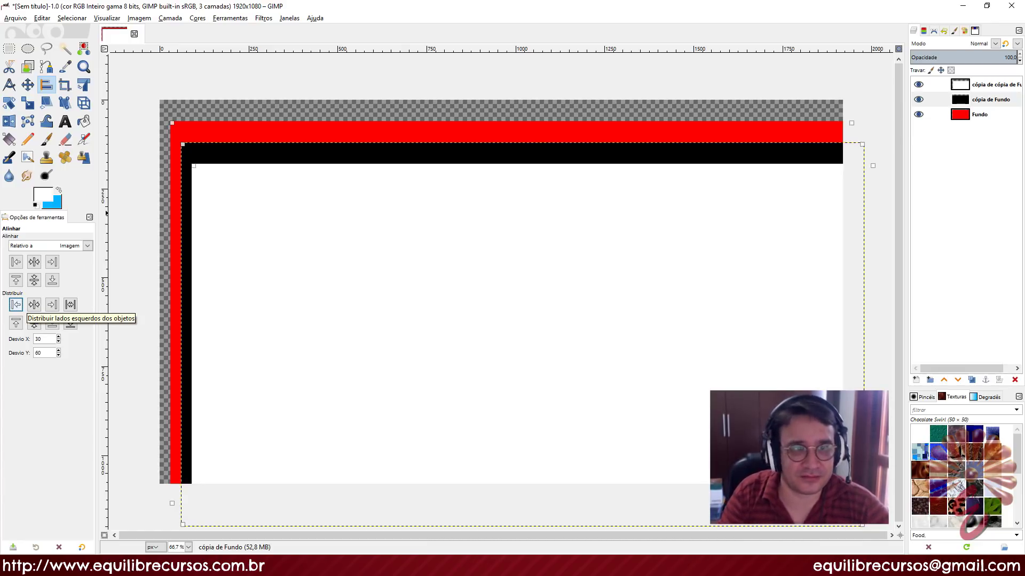
{"action": "left_click", "coordinate": [34, 262]}
{"action": "left_click", "coordinate": [34, 280]}
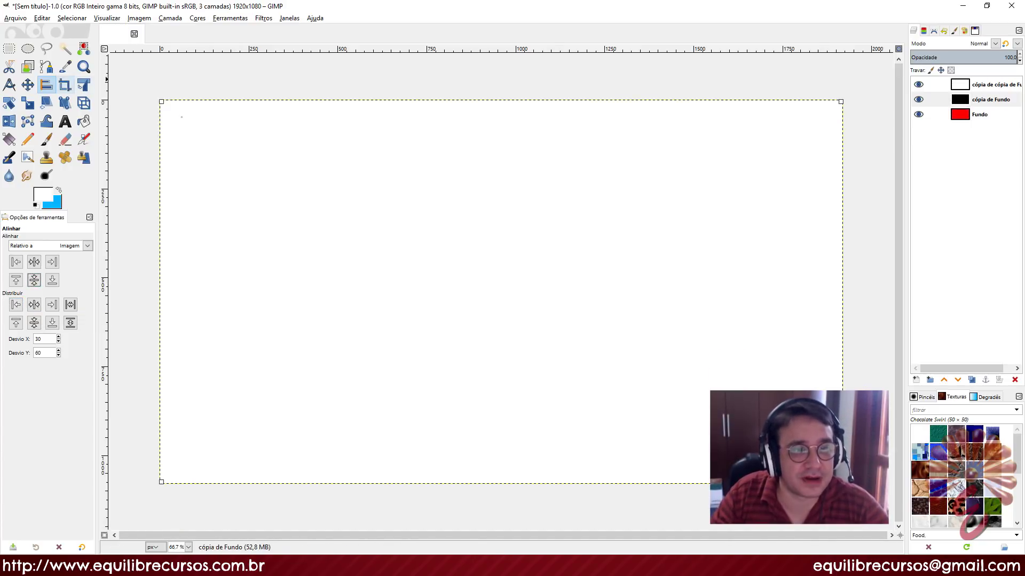
Crop the whole image to a central area of about 930 × 769 px with the Crop tool, and undo the crop
{"action": "left_click", "coordinate": [64, 85]}
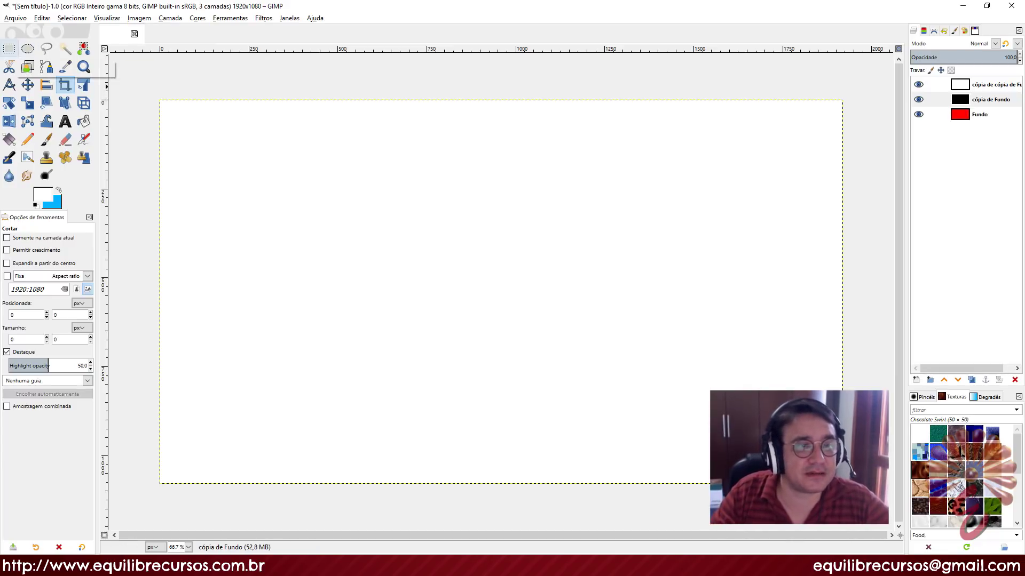
{"action": "left_click", "coordinate": [9, 49]}
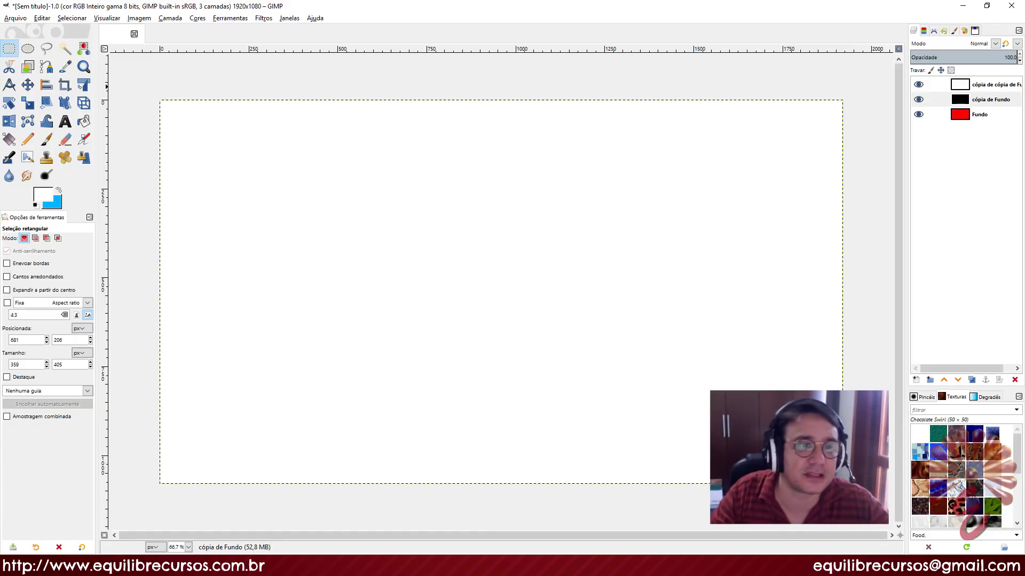
{"action": "left_click", "coordinate": [65, 85]}
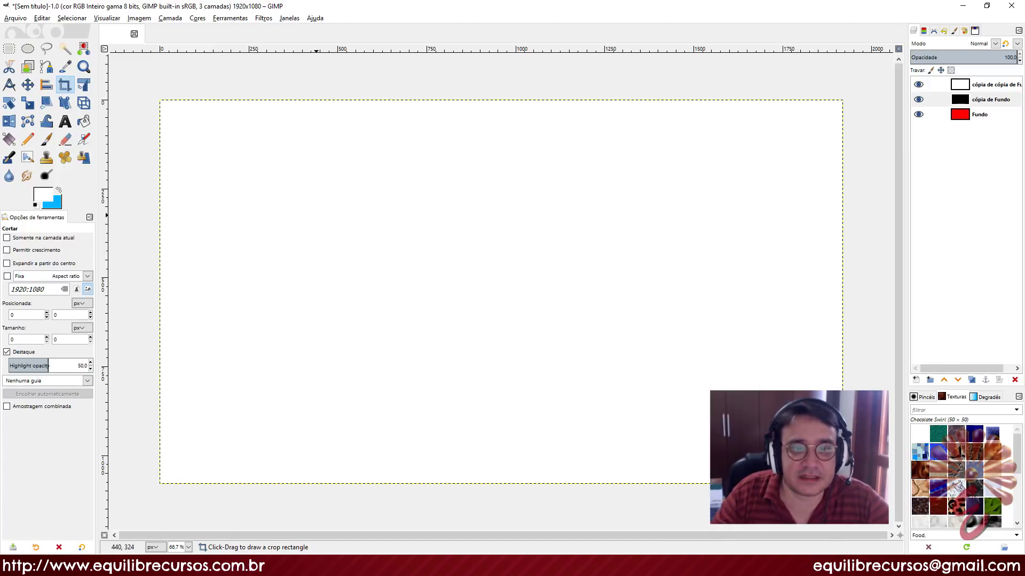
{"action": "left_click_drag", "start_coordinate": [315, 151], "coordinate": [644, 424]}
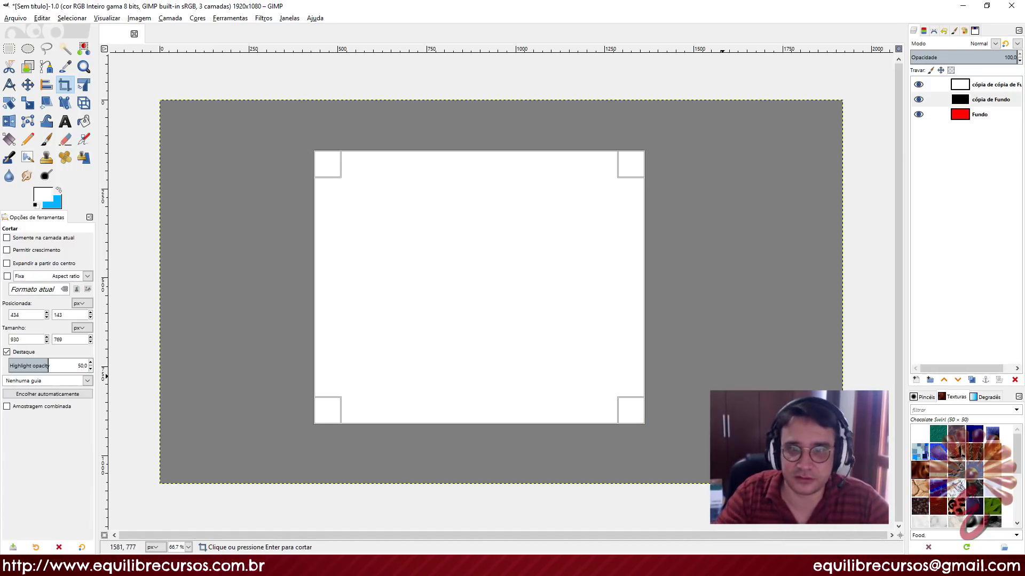
{"action": "key", "text": "Return"}
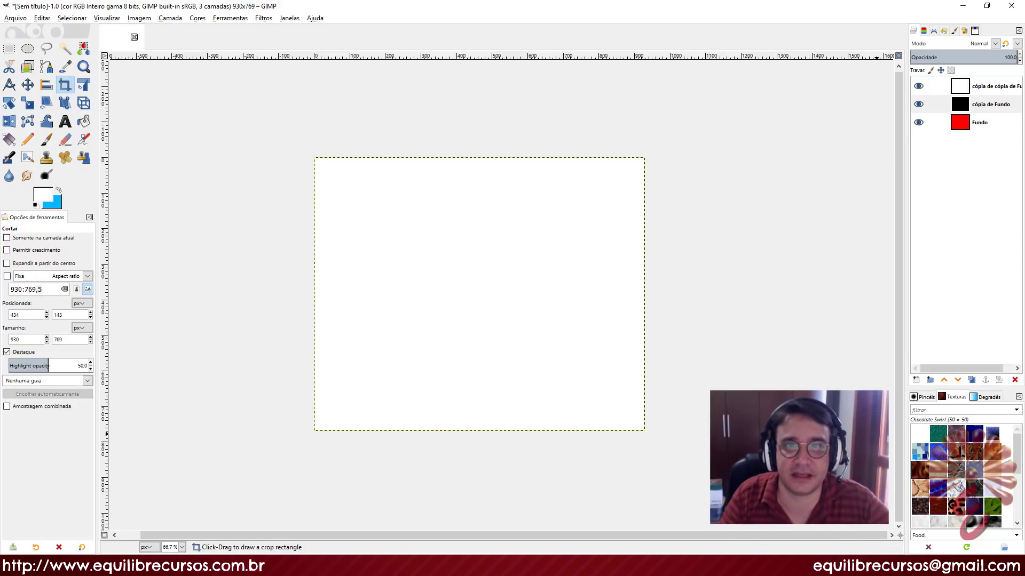
{"action": "key", "text": "ctrl+z"}
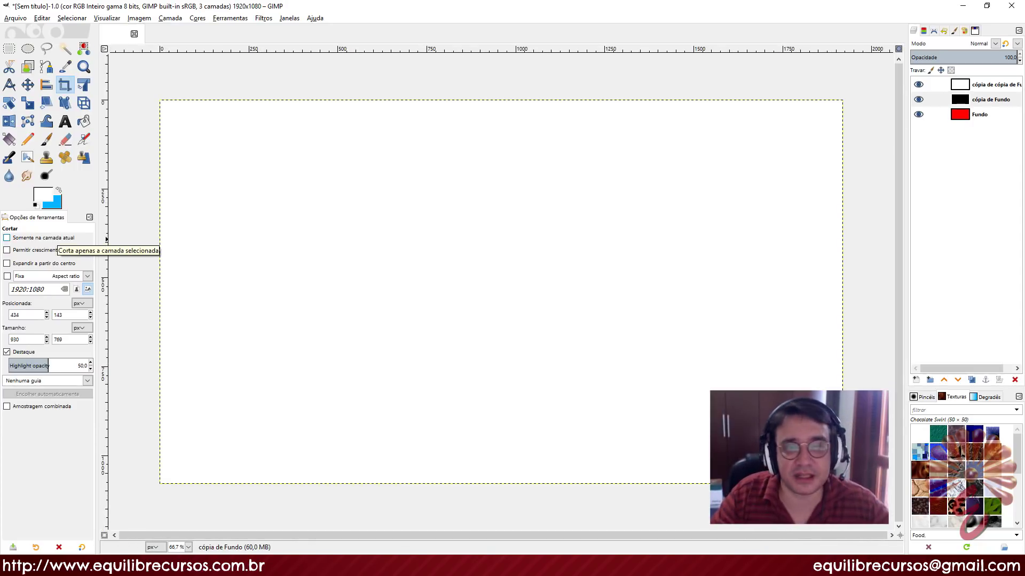
Restrict cropping to the current layer and crop the white layer to about 638 × 621 px
{"action": "left_click", "coordinate": [43, 238]}
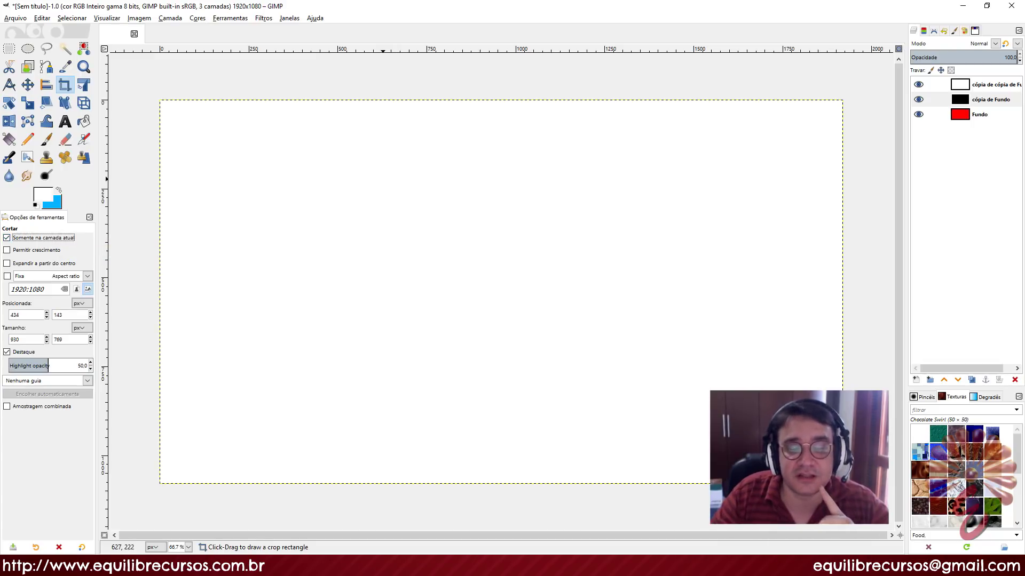
{"action": "left_click", "coordinate": [931, 84]}
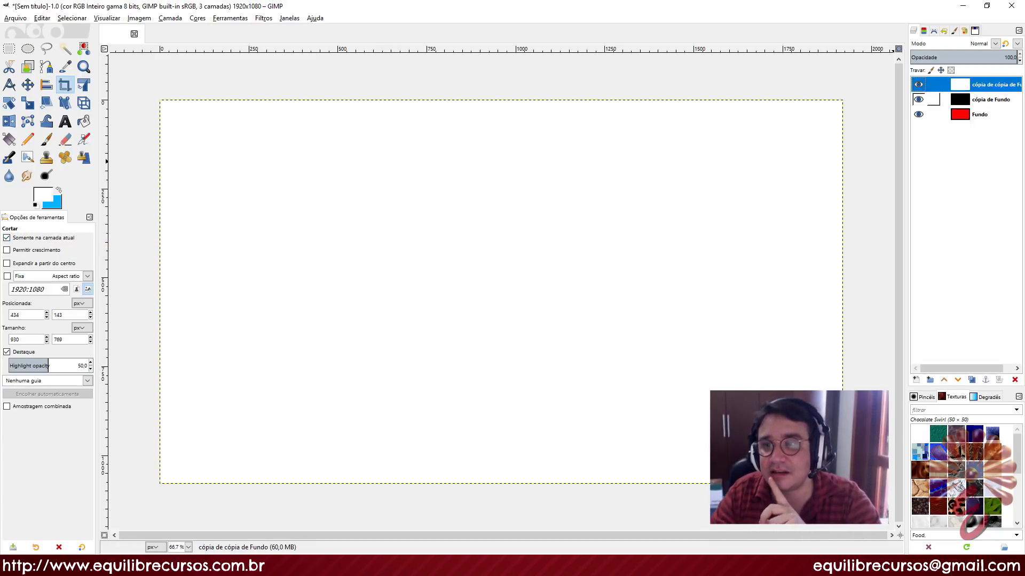
{"action": "left_click", "coordinate": [931, 99]}
{"action": "left_click", "coordinate": [931, 84]}
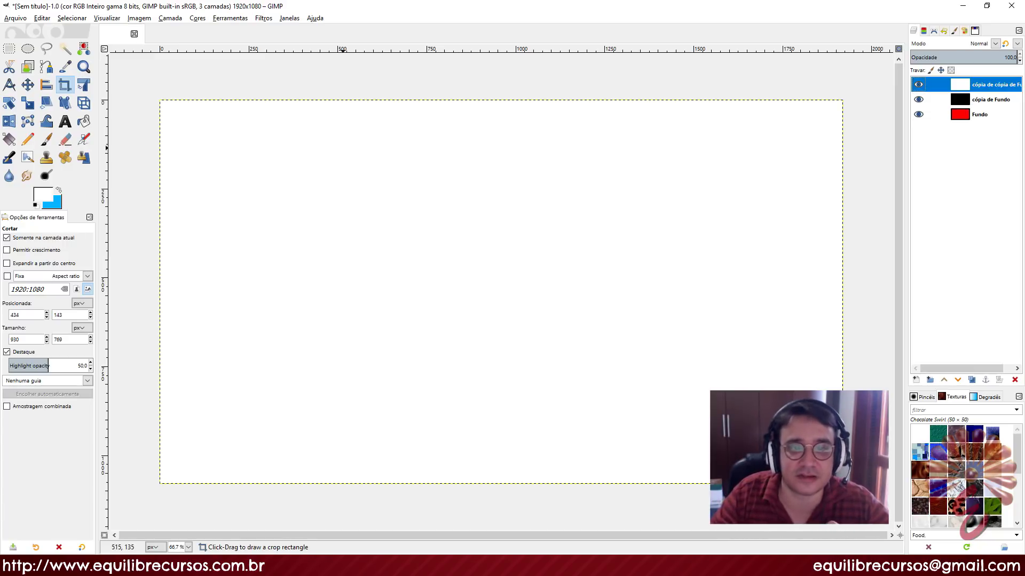
{"action": "left_click_drag", "start_coordinate": [345, 162], "coordinate": [569, 383]}
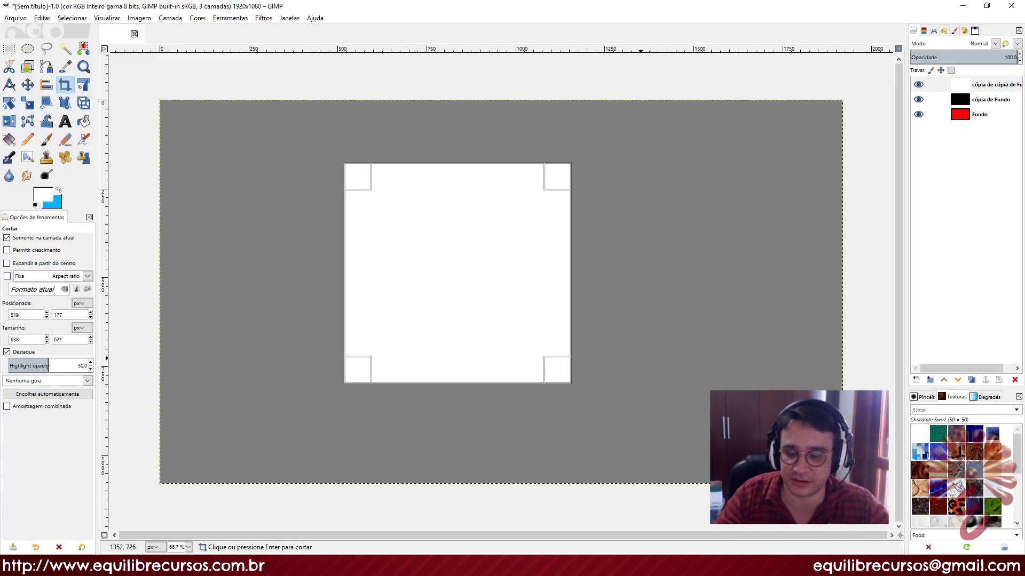
{"action": "key", "text": "Return"}
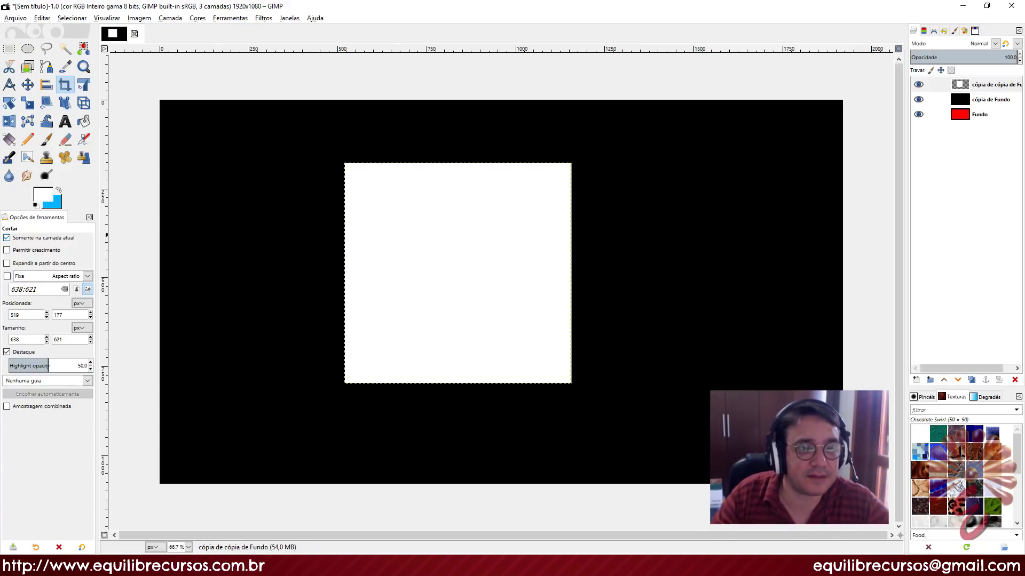
Allow growth with background colour fill and crop only the white layer outward to about 957 × 918 px
{"action": "left_click", "coordinate": [7, 237]}
{"action": "left_click", "coordinate": [7, 250]}
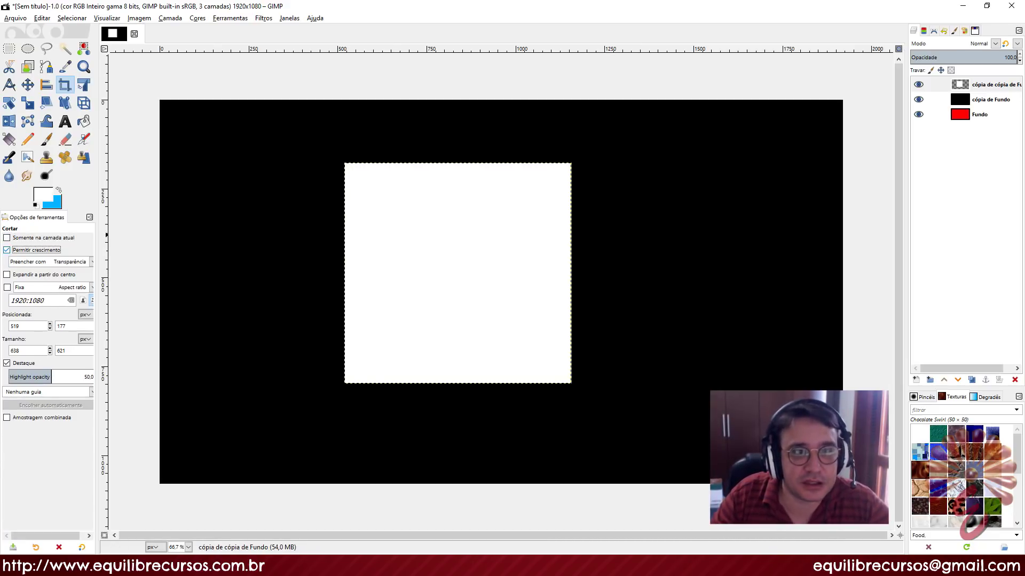
{"action": "left_click", "coordinate": [92, 262]}
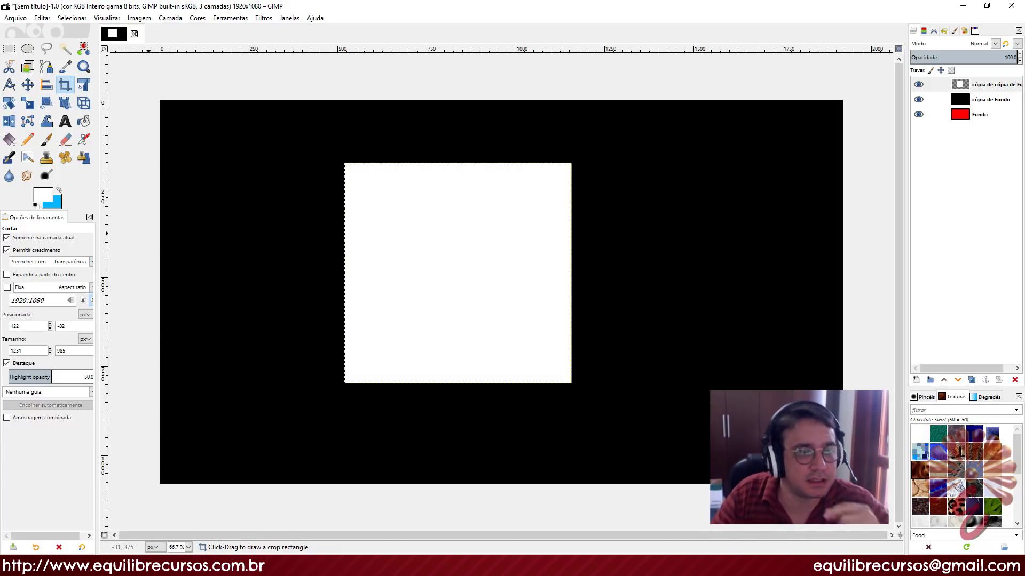
{"action": "left_click", "coordinate": [92, 262]}
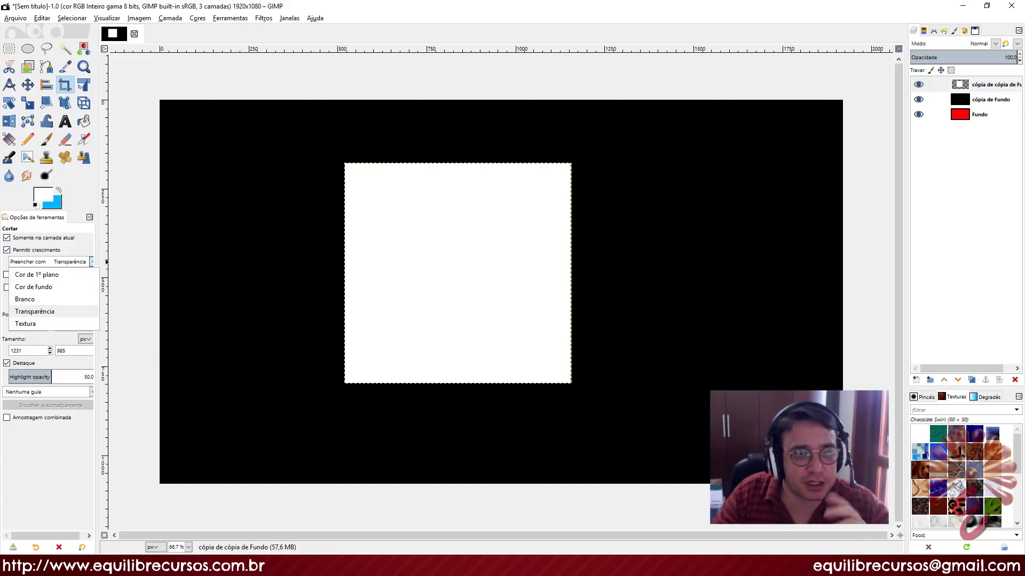
{"action": "left_click", "coordinate": [33, 287]}
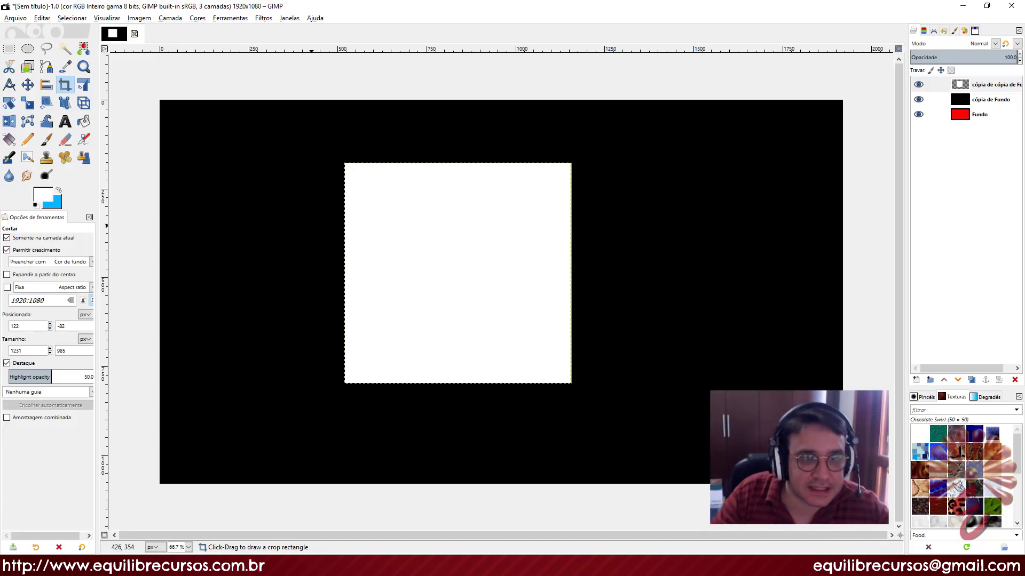
{"action": "left_click_drag", "start_coordinate": [290, 119], "coordinate": [630, 446]}
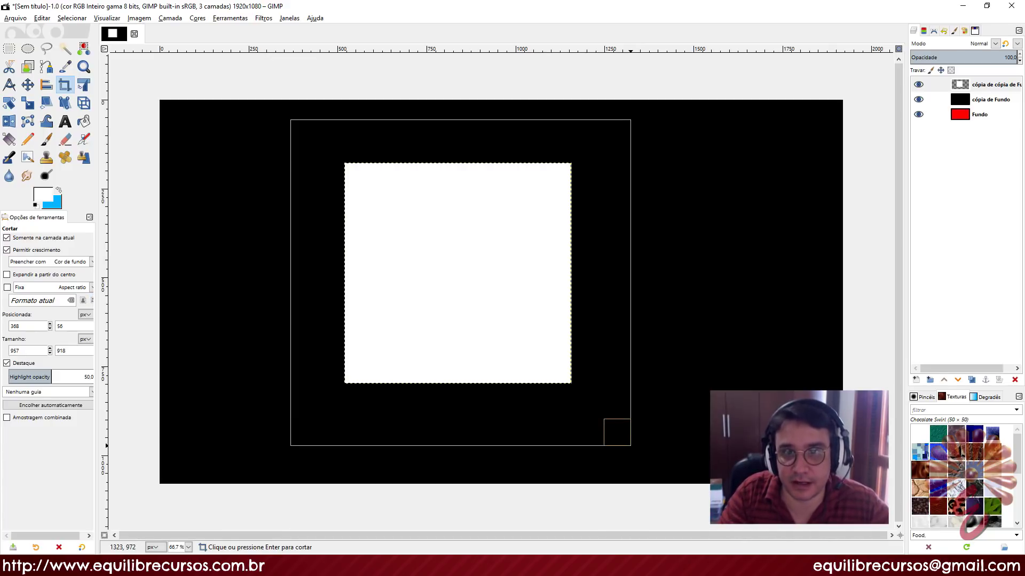
{"action": "key", "text": "Return"}
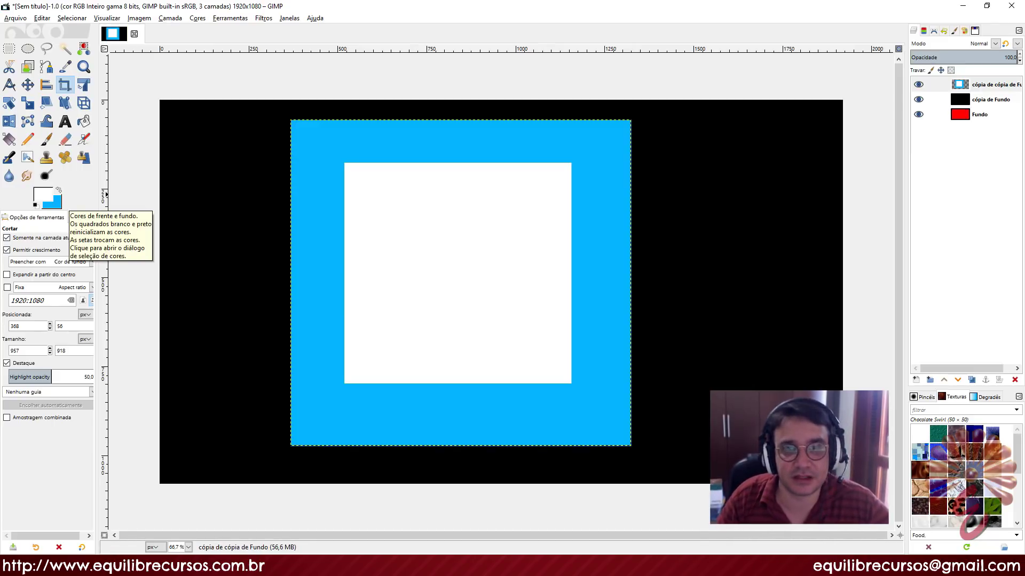
{"action": "left_click", "coordinate": [92, 262]}
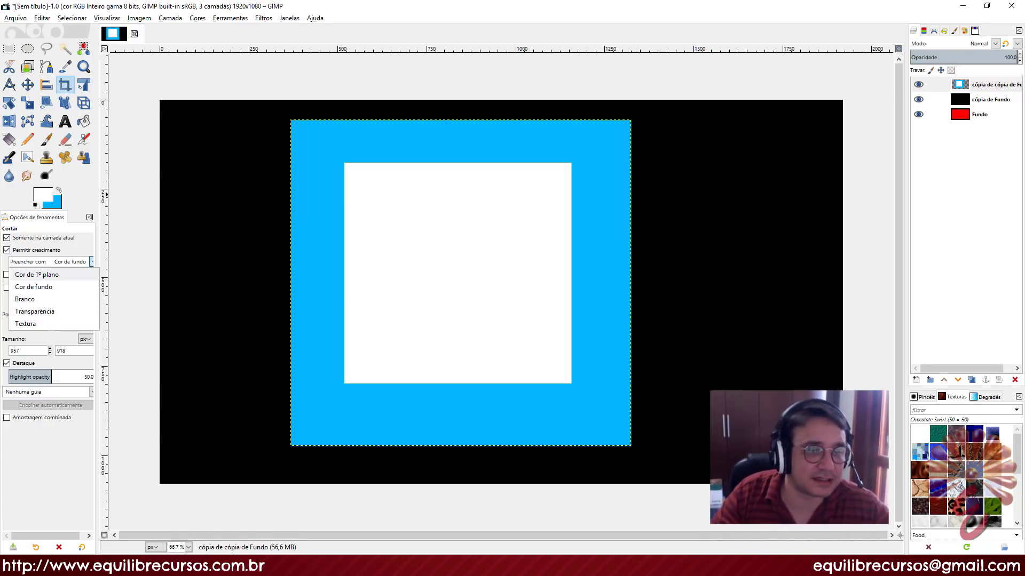
{"action": "key", "text": "Escape"}
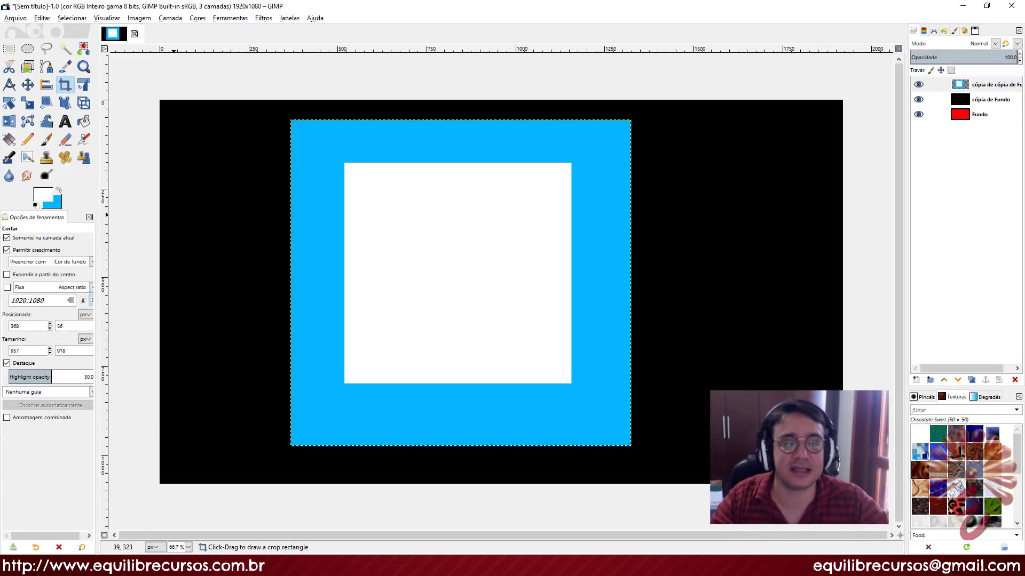
{"action": "left_click", "coordinate": [9, 49]}
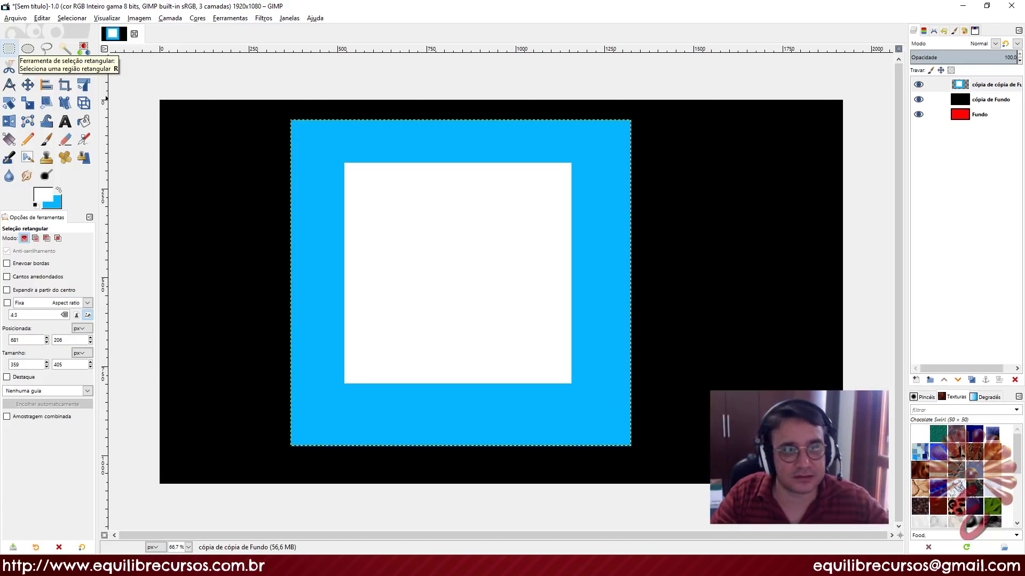
{"action": "left_click", "coordinate": [64, 85]}
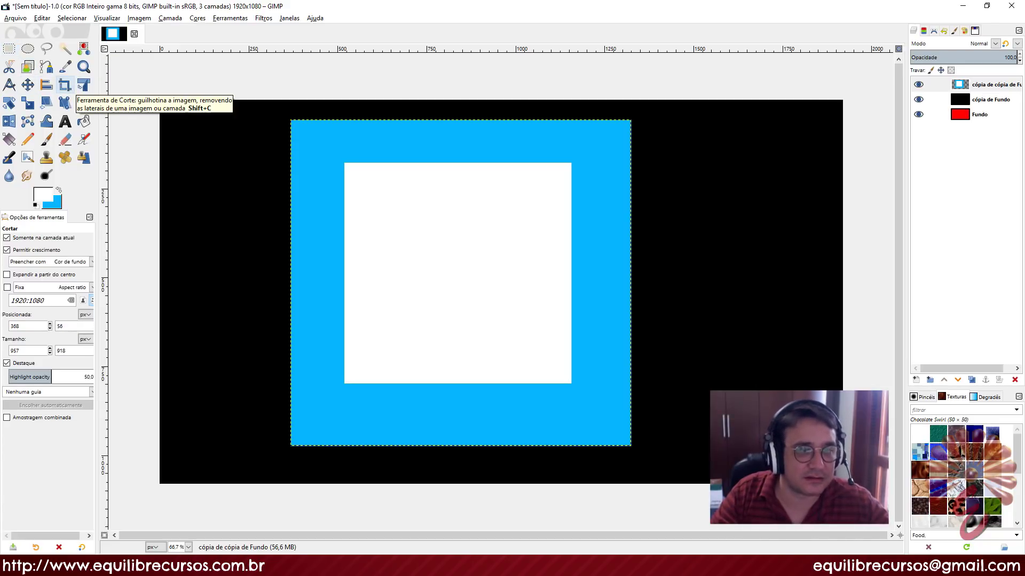
{"action": "left_click", "coordinate": [9, 48]}
{"action": "left_click", "coordinate": [65, 85]}
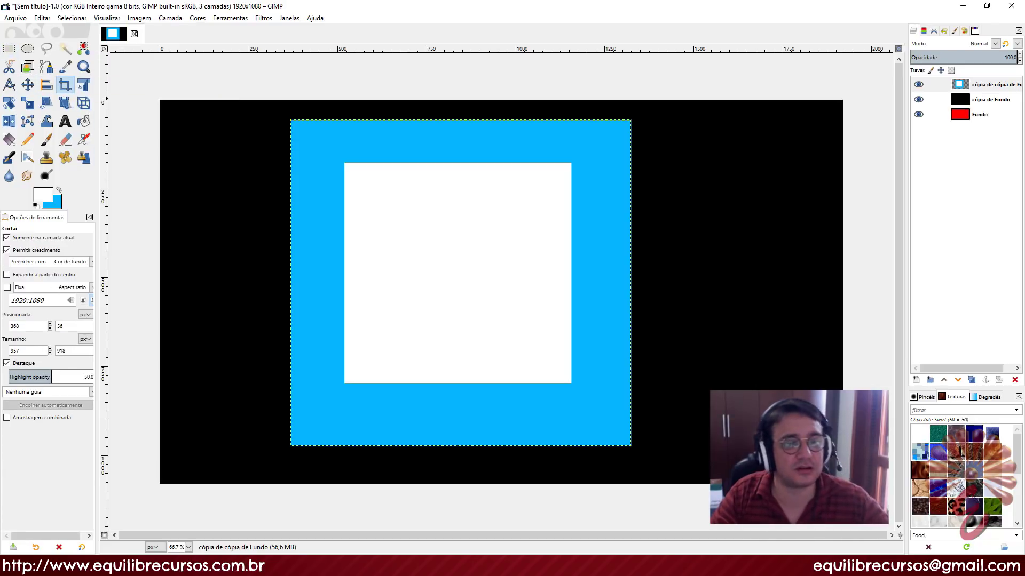
Turn off the current-layer-only and allow-growth crop options, and keep Aspect ratio as the property for the Fixed option
{"action": "left_click", "coordinate": [7, 238]}
{"action": "left_click", "coordinate": [7, 250]}
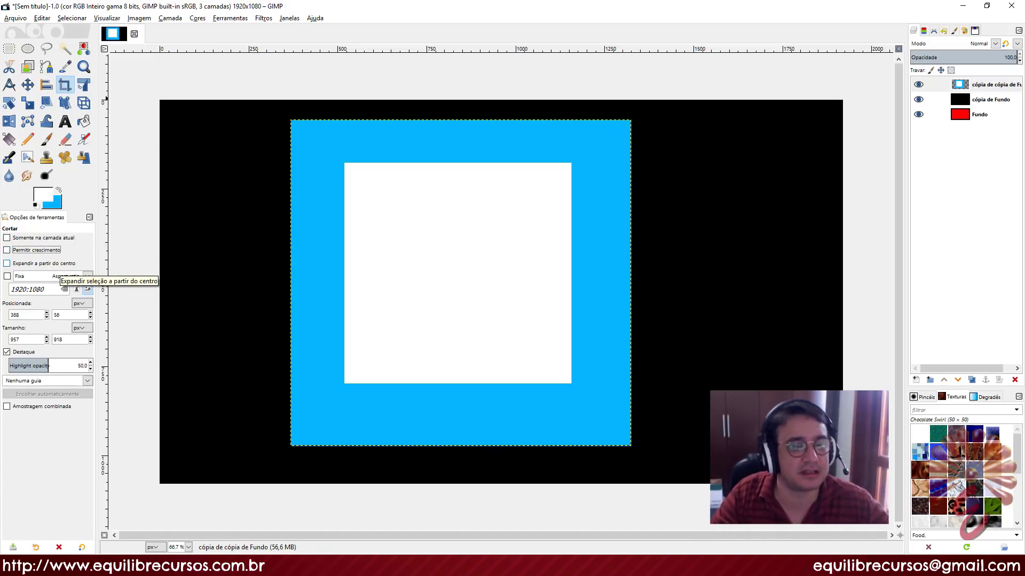
{"action": "left_click", "coordinate": [88, 276]}
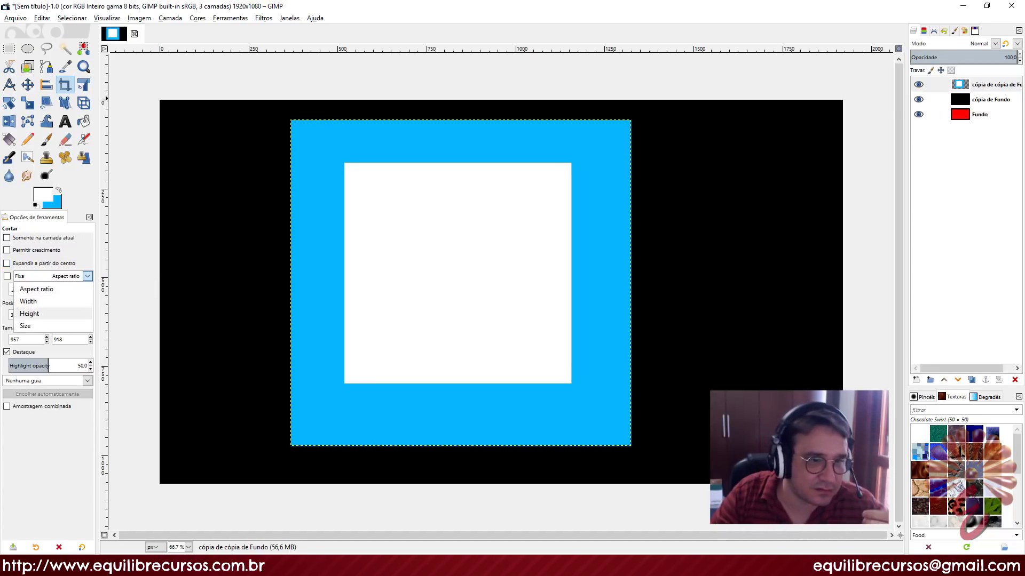
{"action": "left_click", "coordinate": [48, 288]}
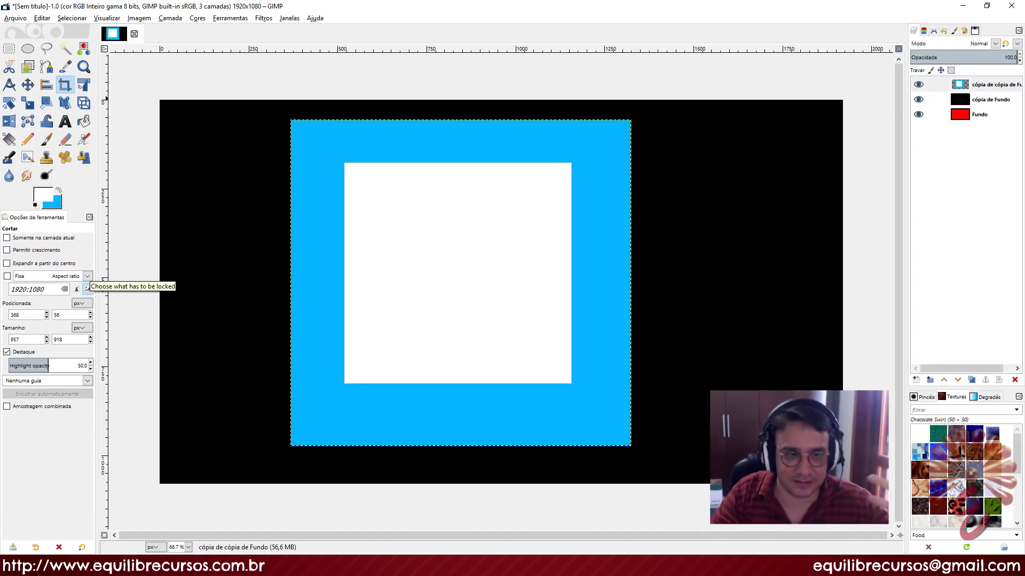